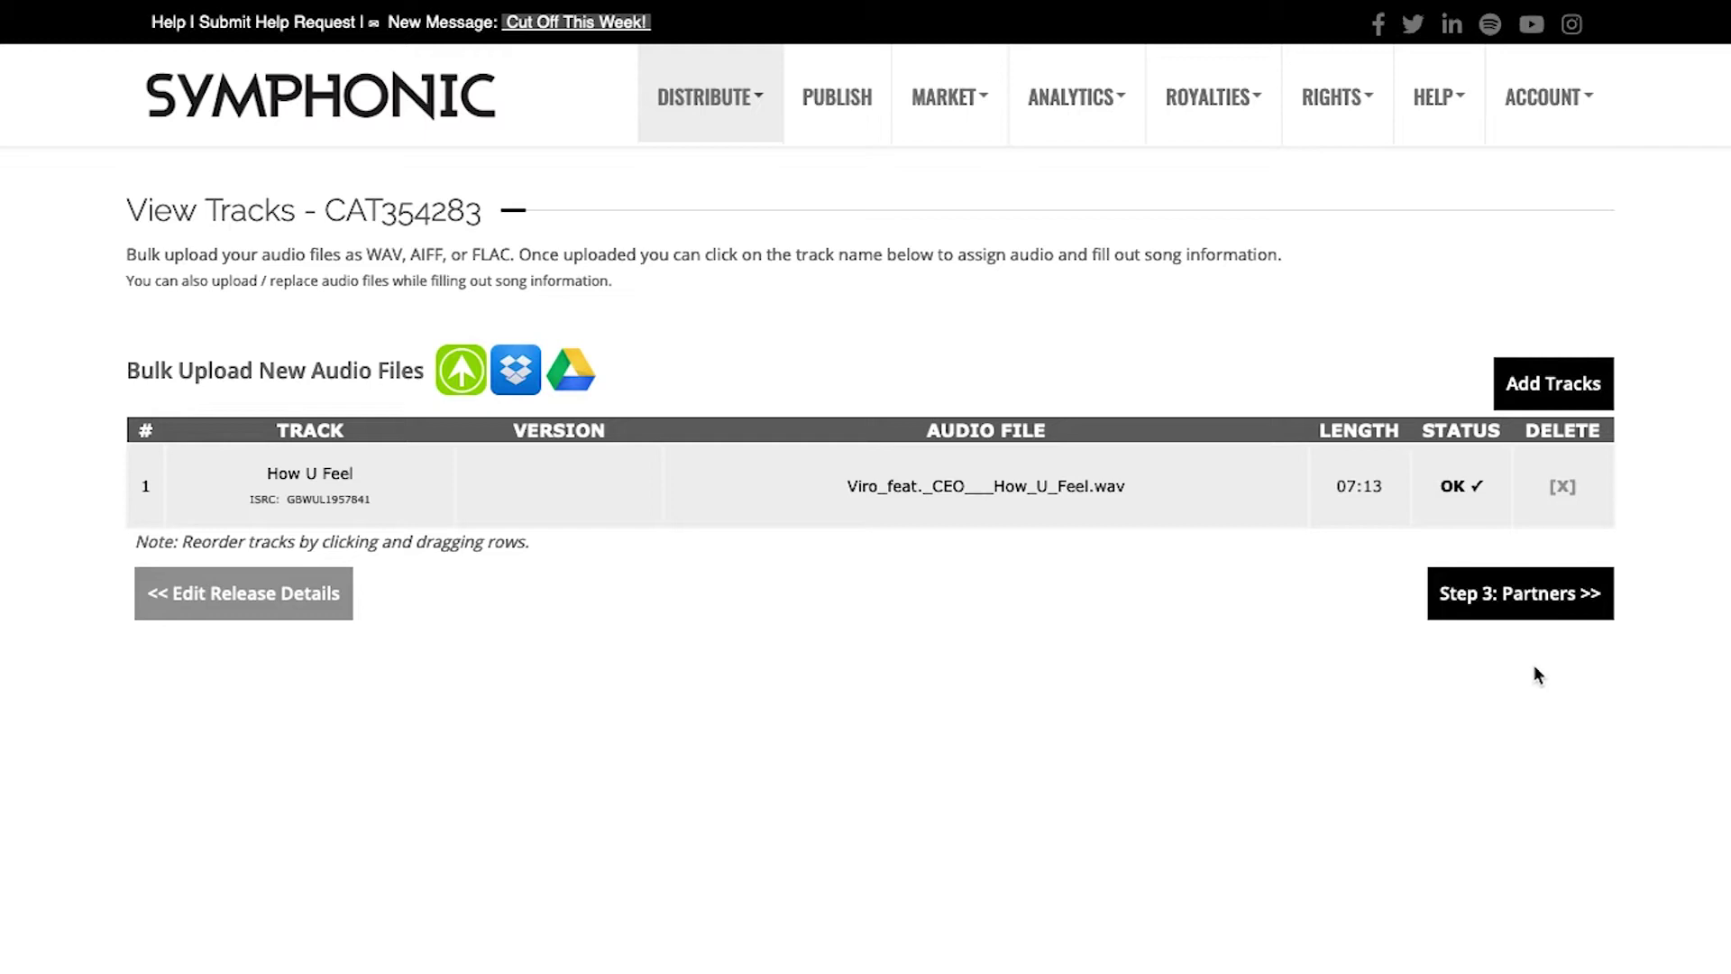
Reopen the Partners step for How U Feel via its Stores & Partners status icon in Releases
click(1542, 614)
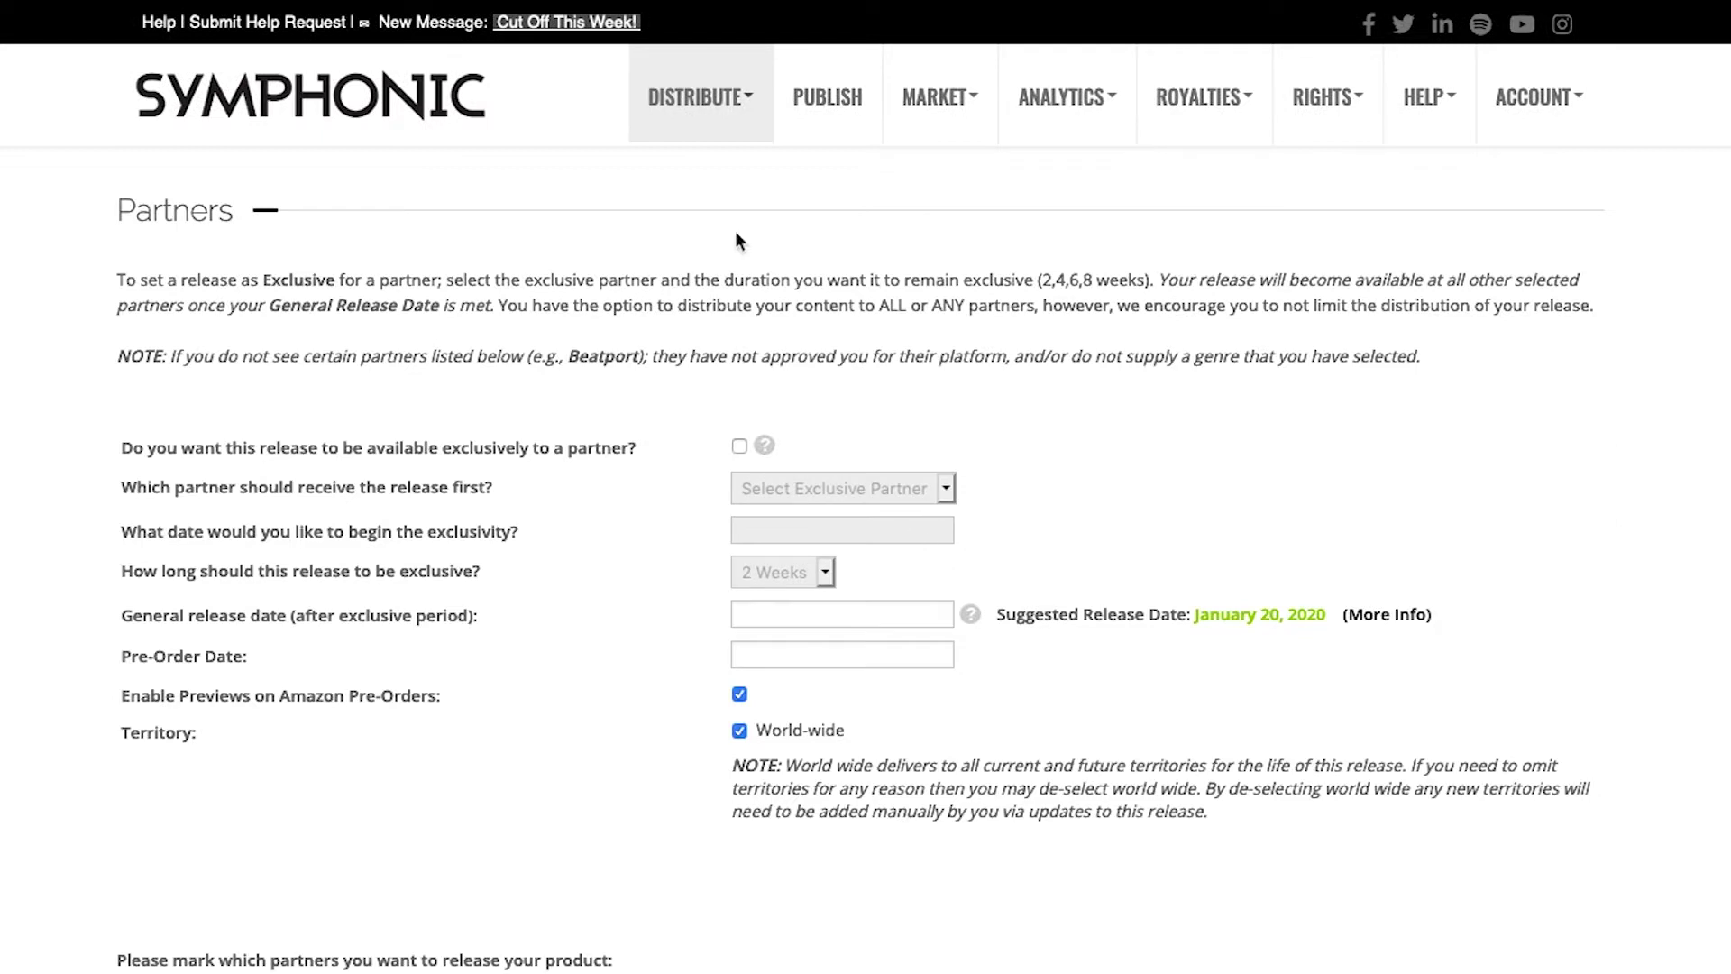
click(713, 101)
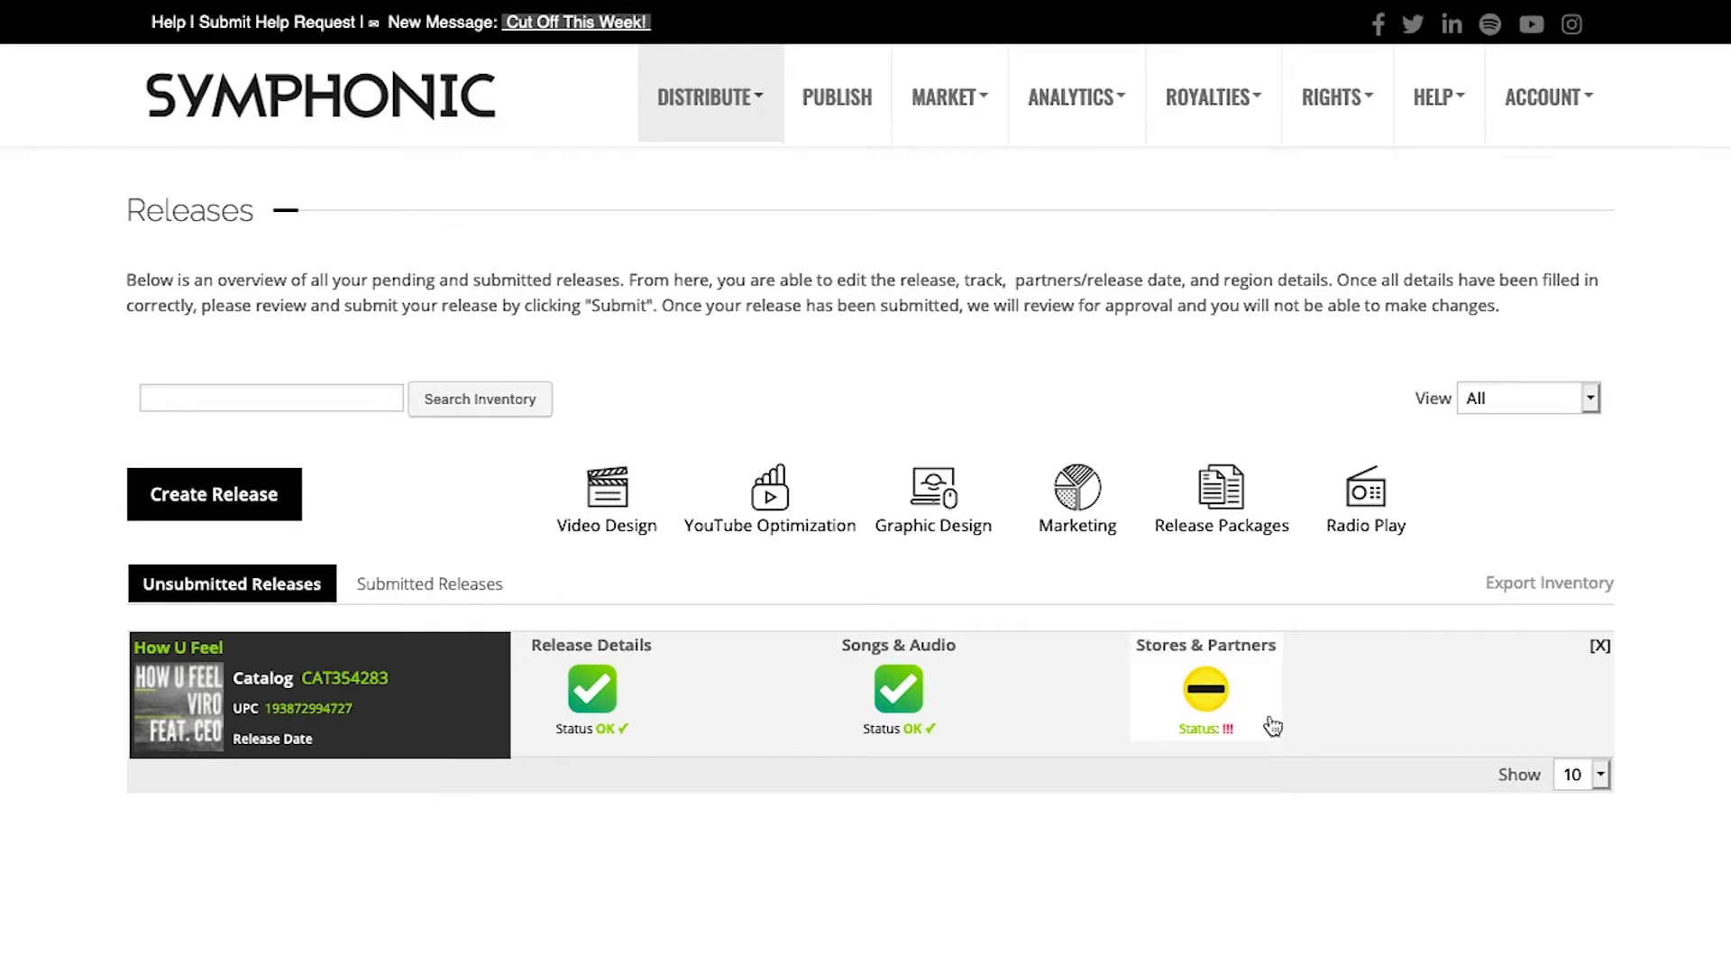
click(1206, 691)
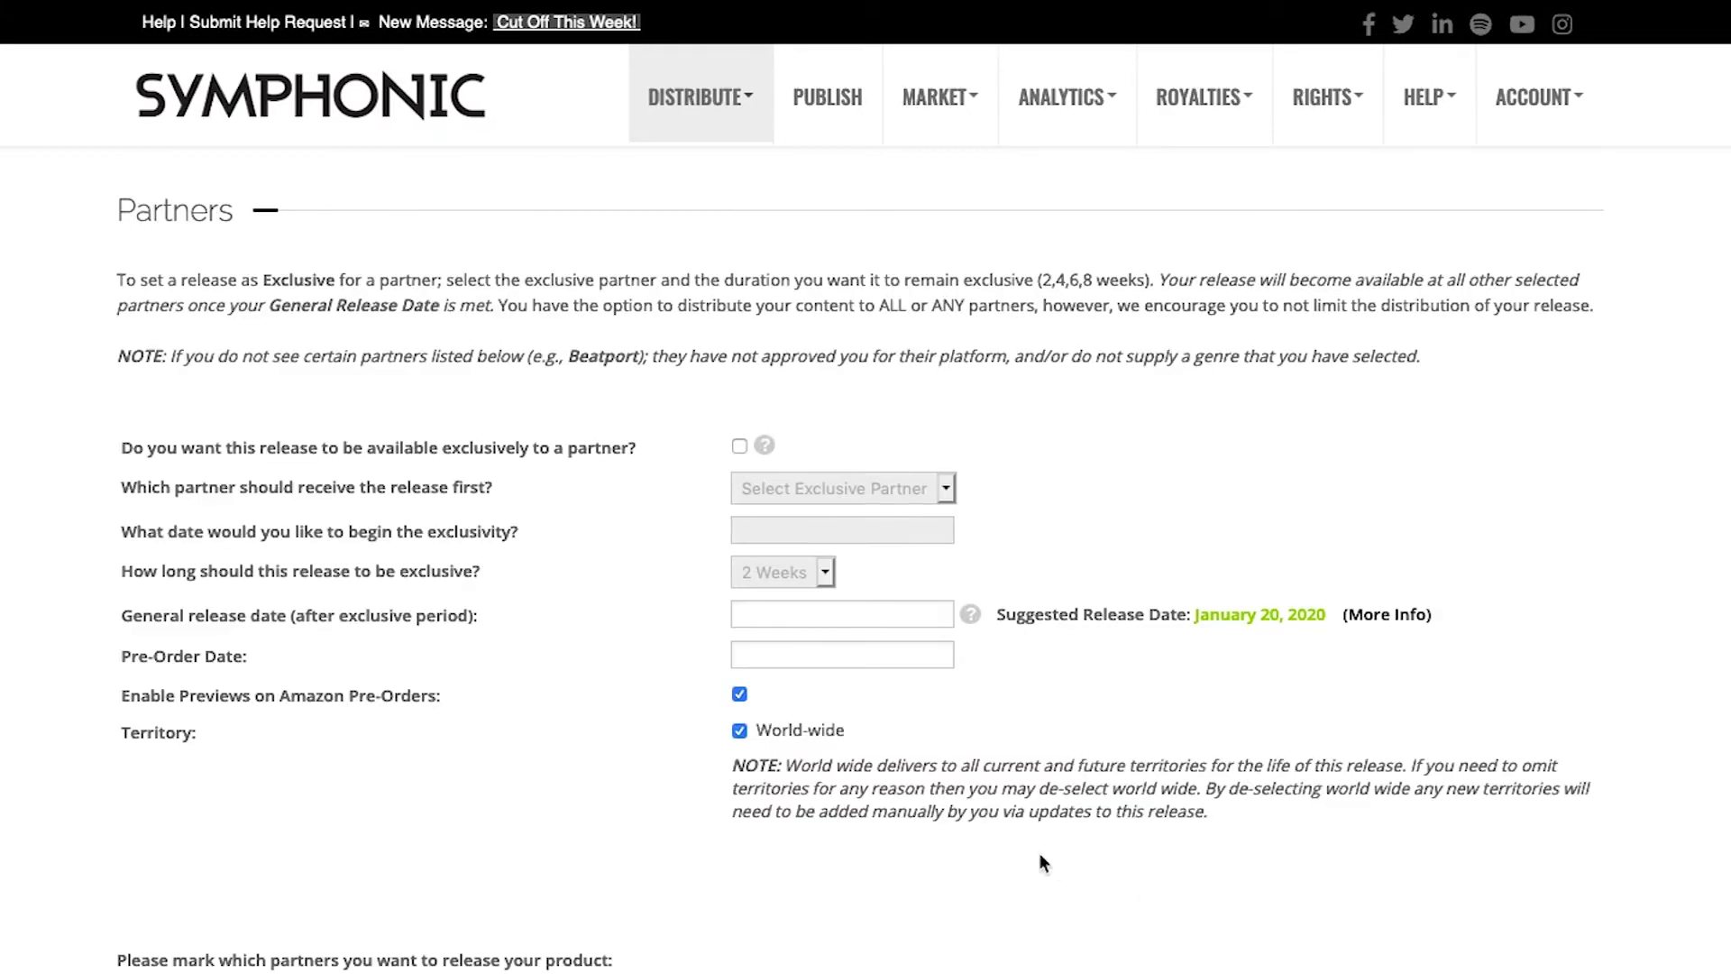
scroll(1038, 762, down, 15)
scroll(1037, 756, down, 10)
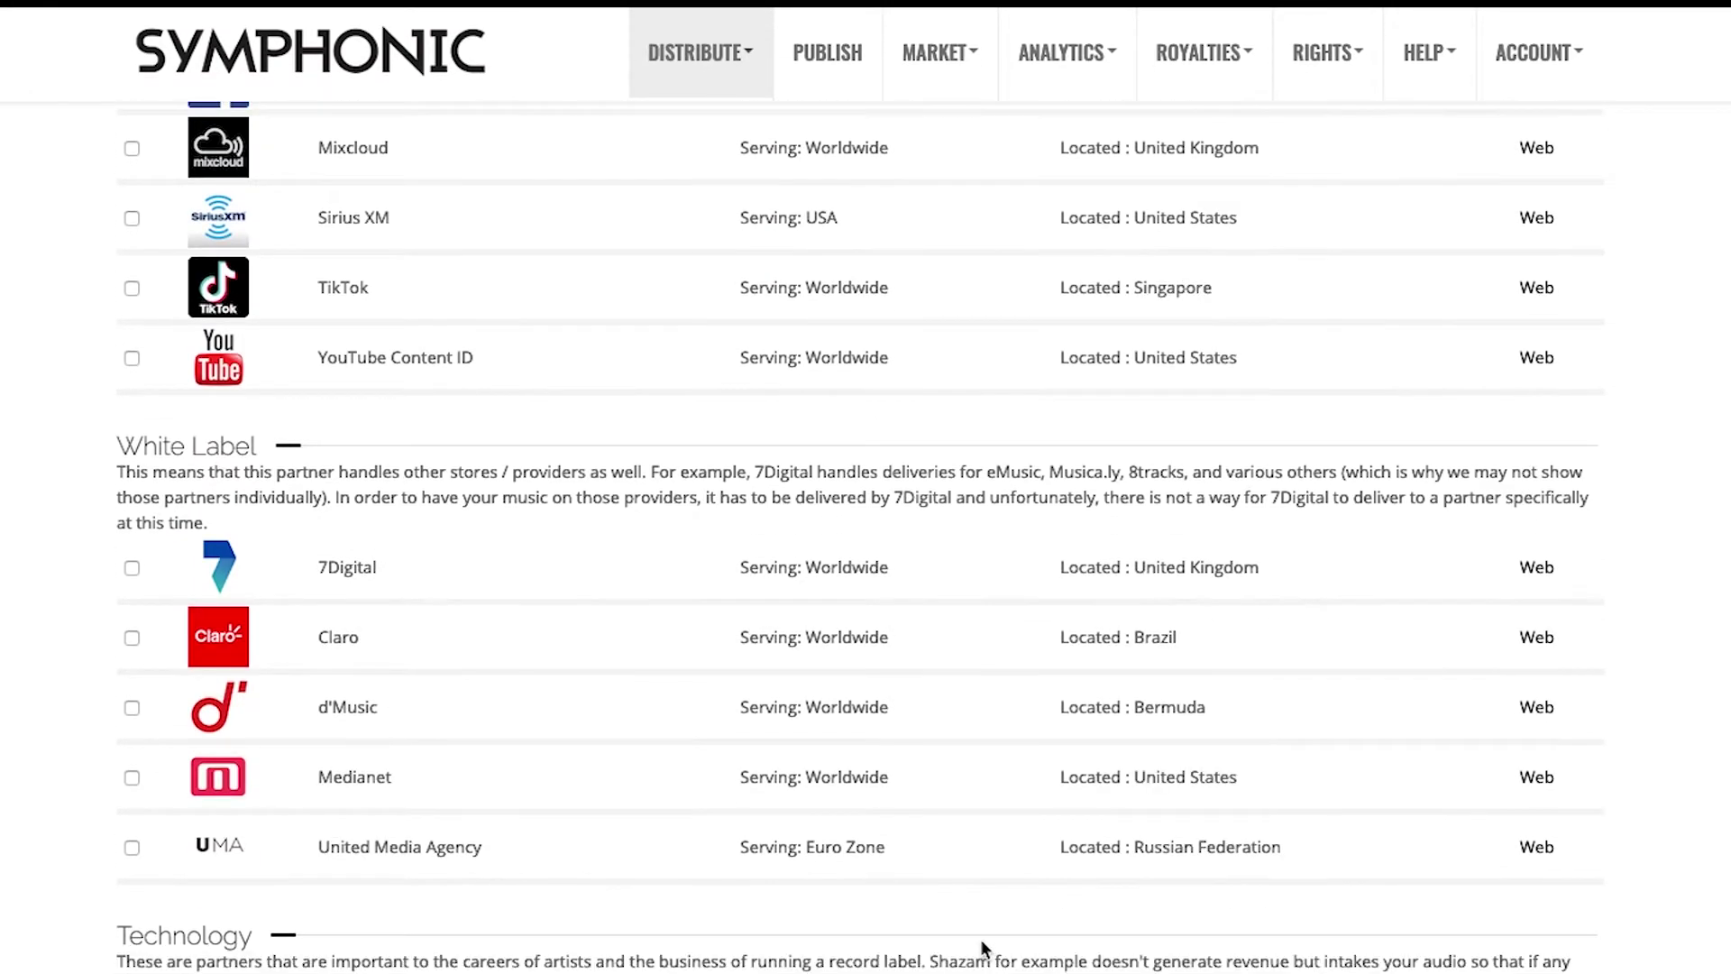
scroll(983, 939, up, 20)
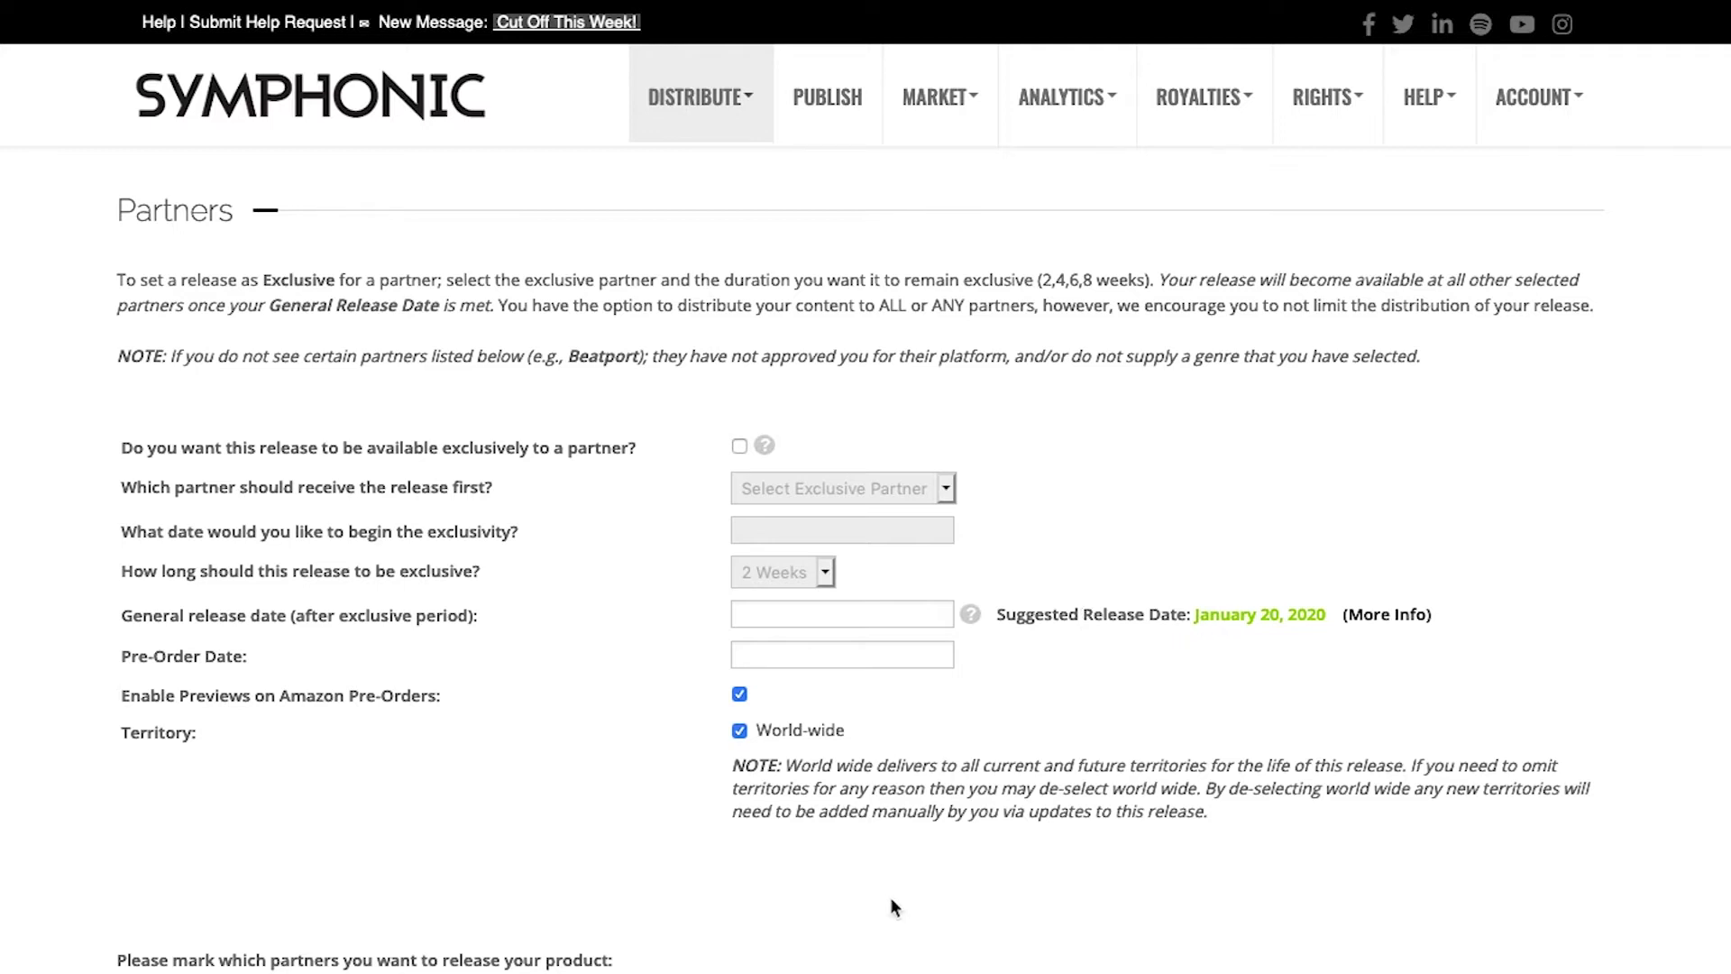
click(910, 614)
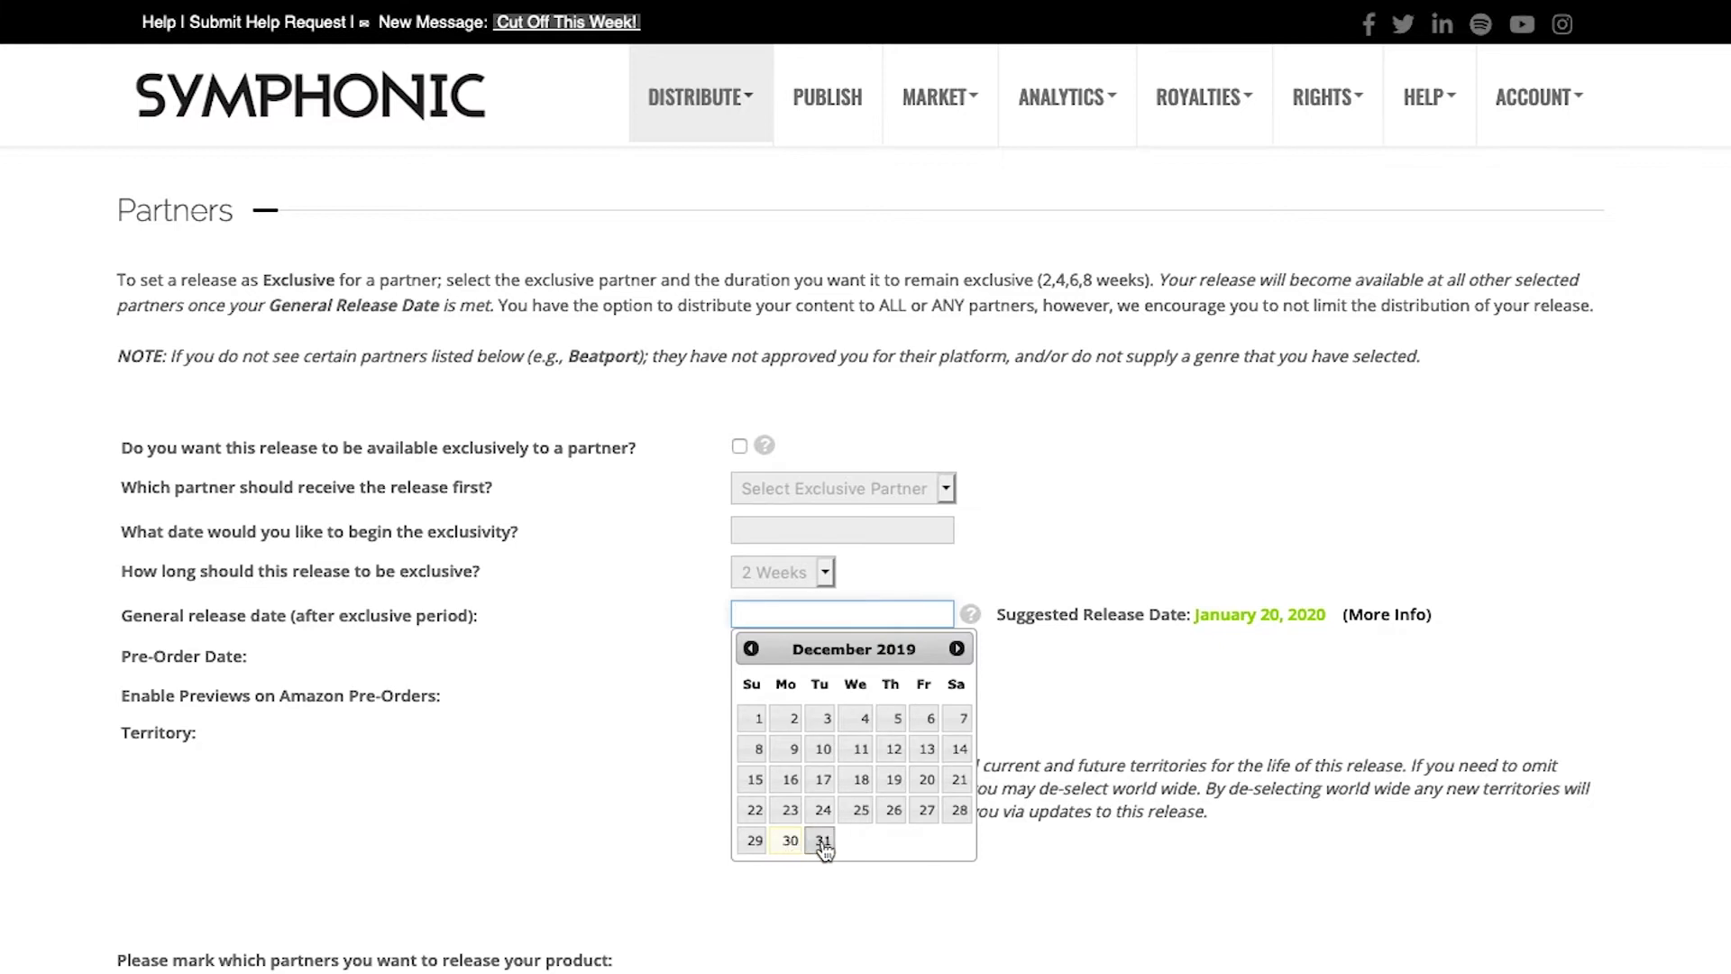
Replace the mistaken 12/31/2019 general release date with 01/20/2020
click(817, 835)
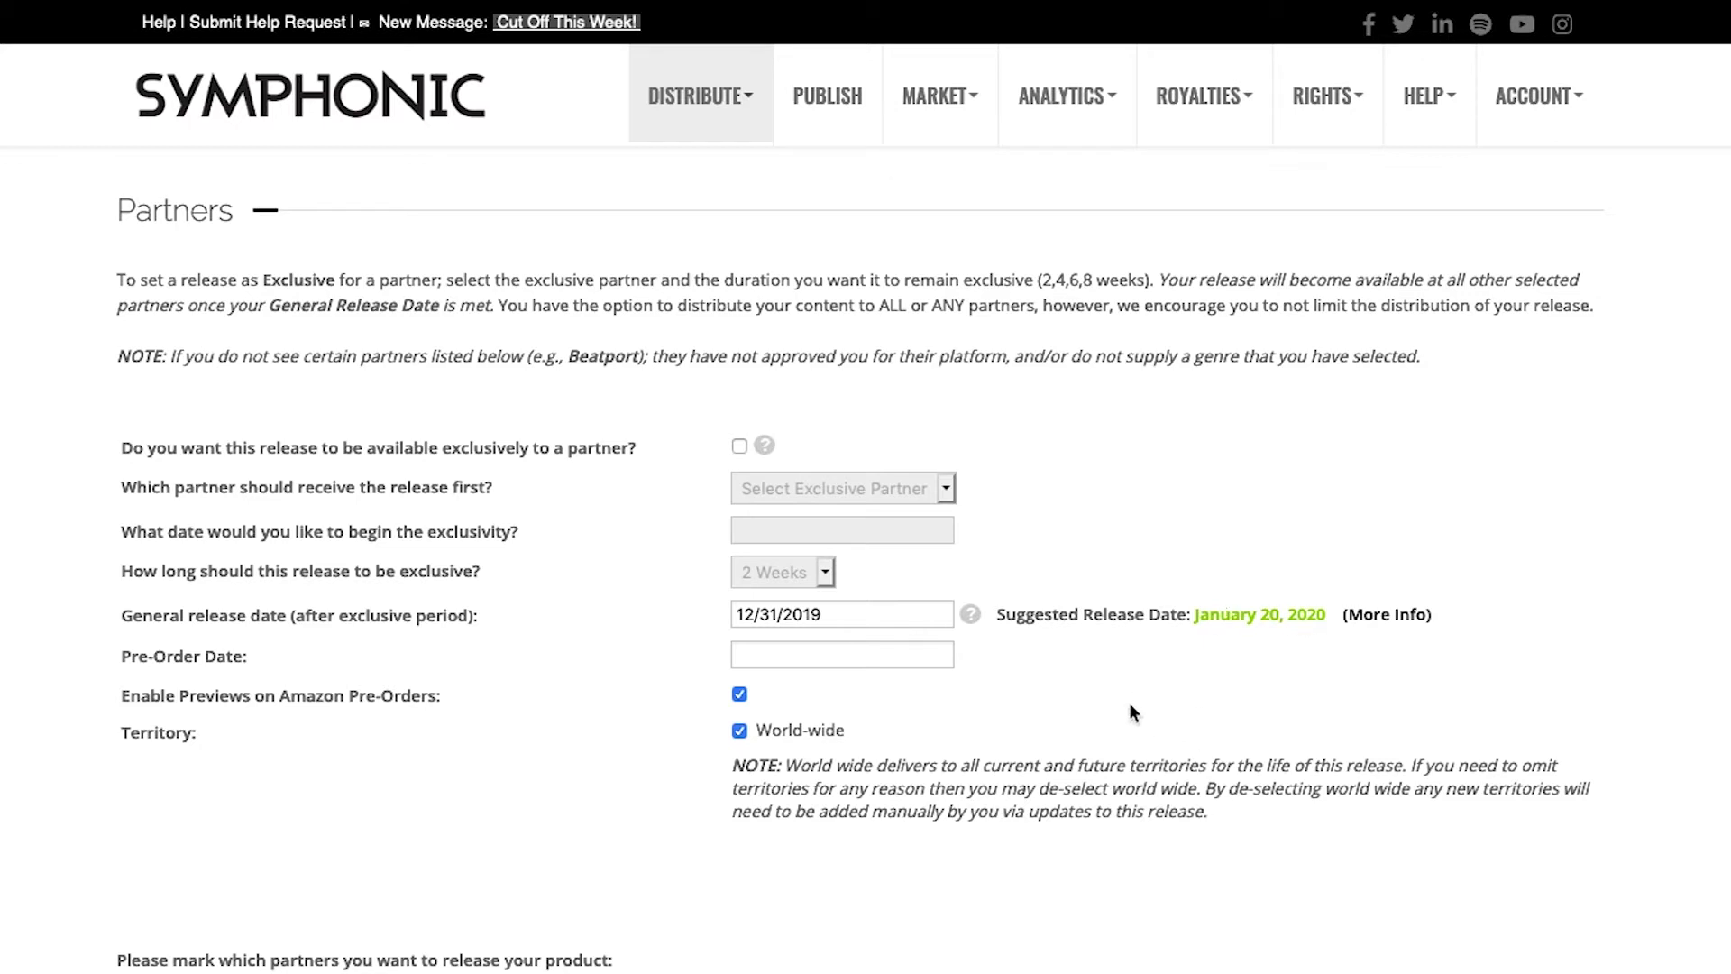
click(866, 614)
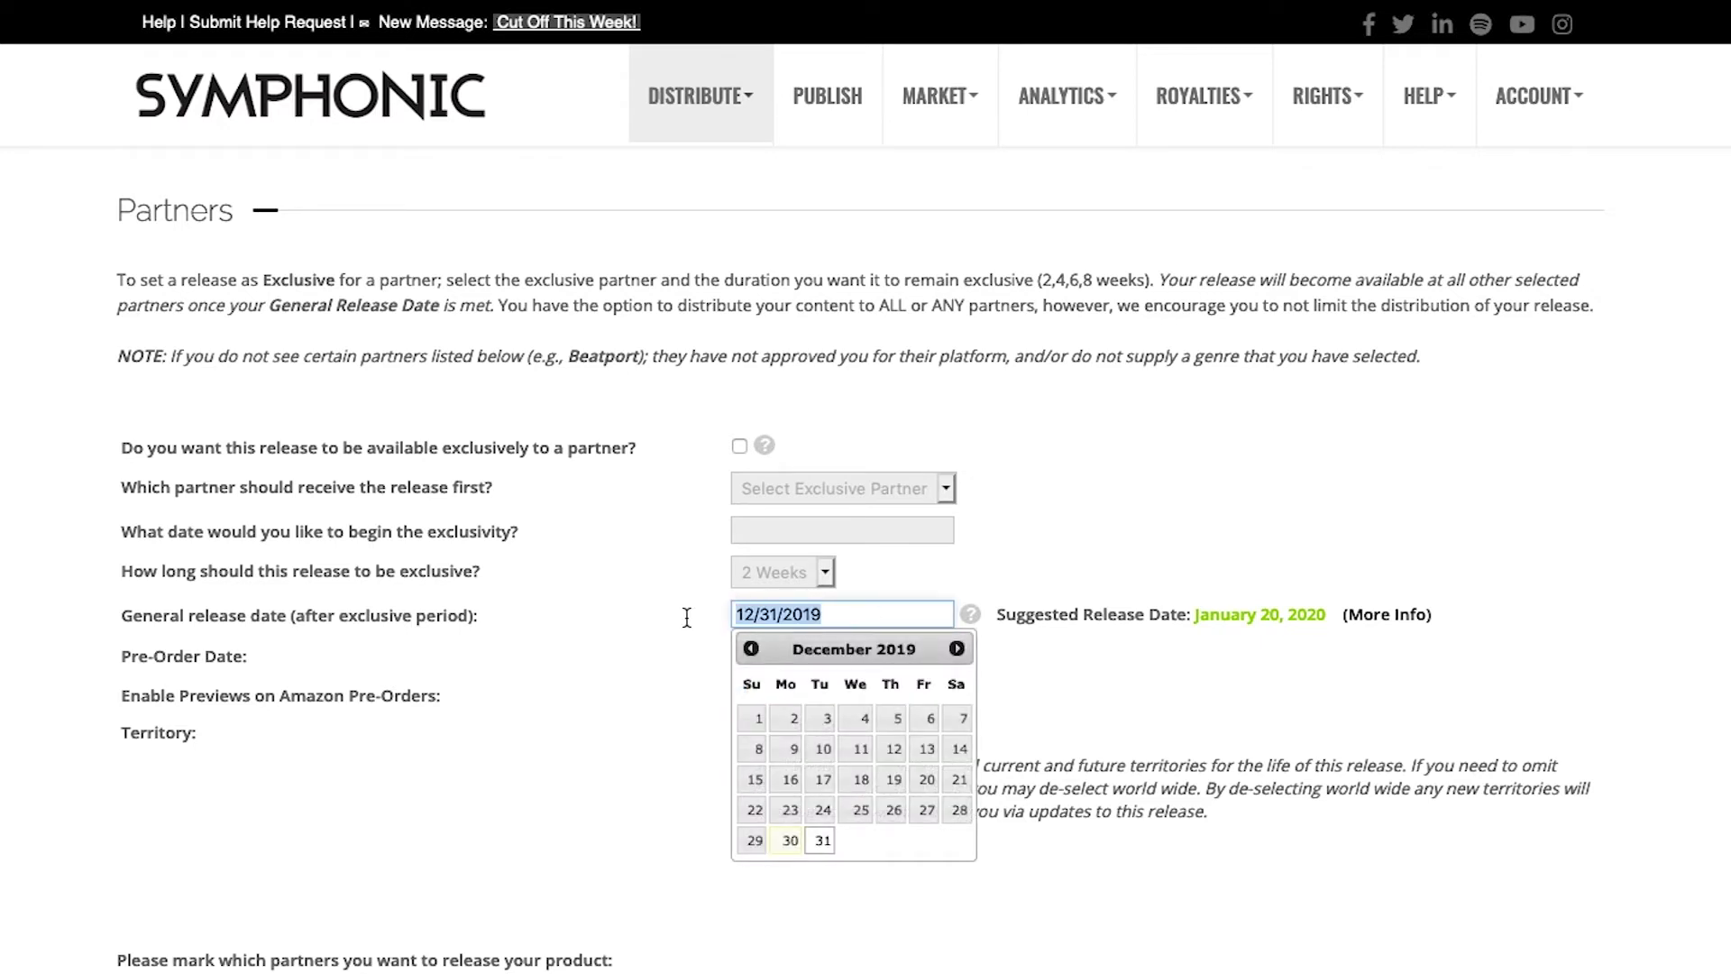
key(BackSpace)
click(1144, 700)
click(925, 613)
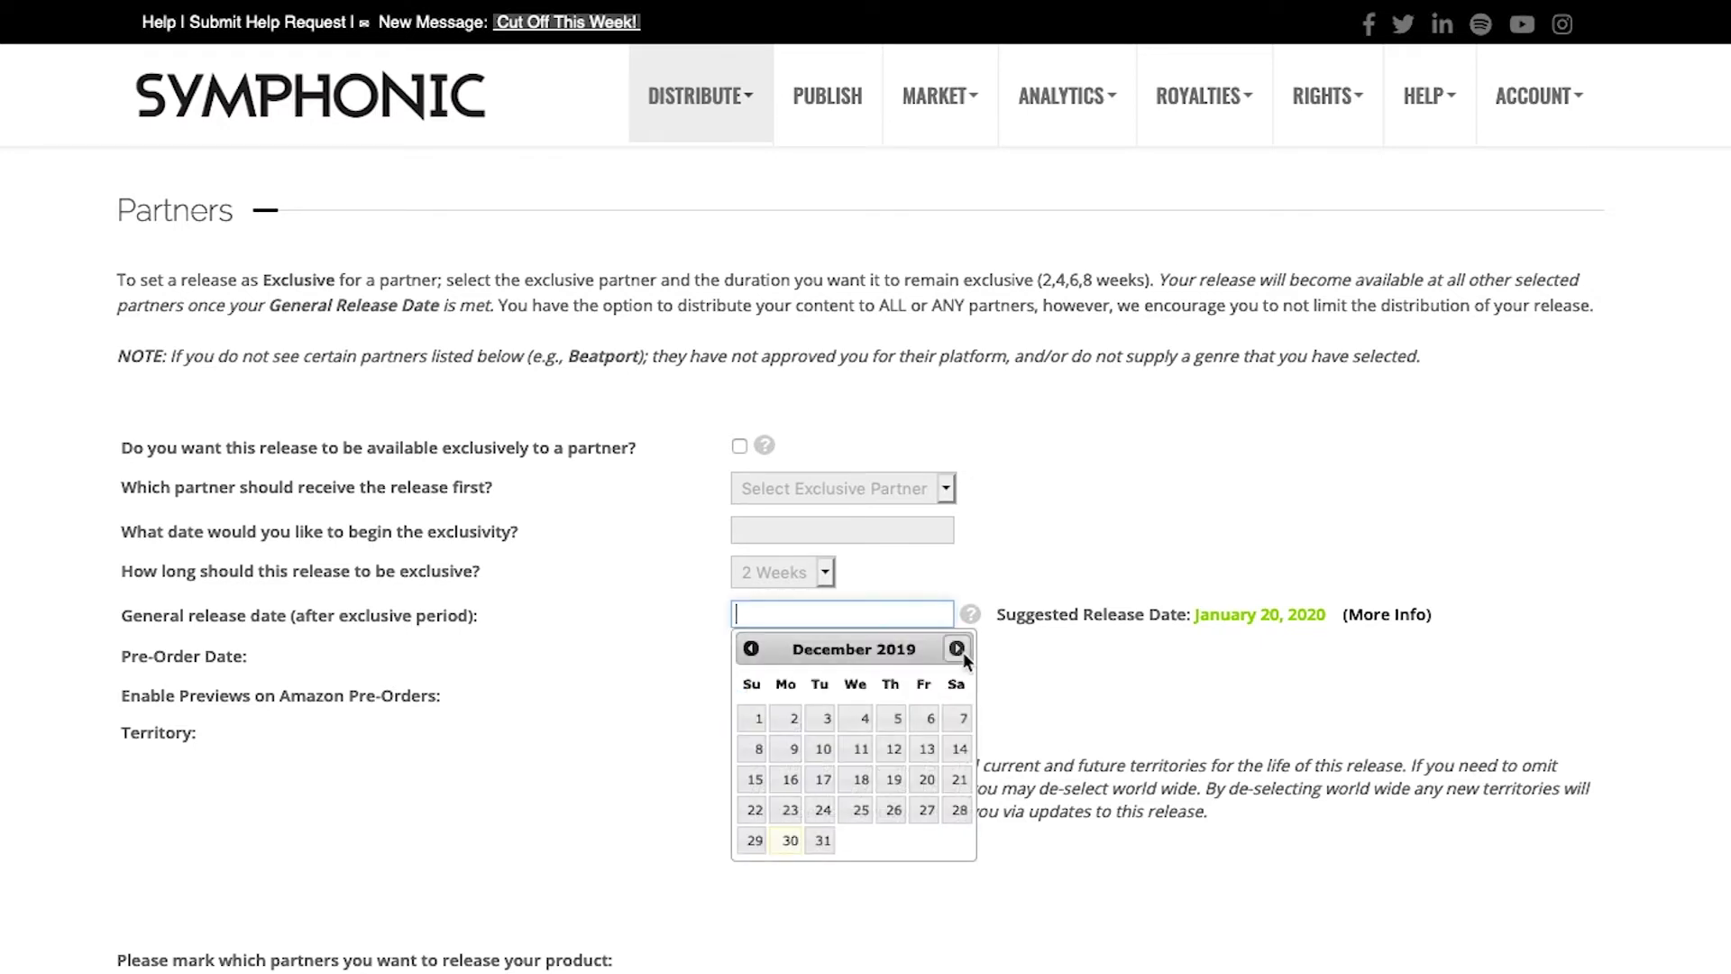
click(957, 650)
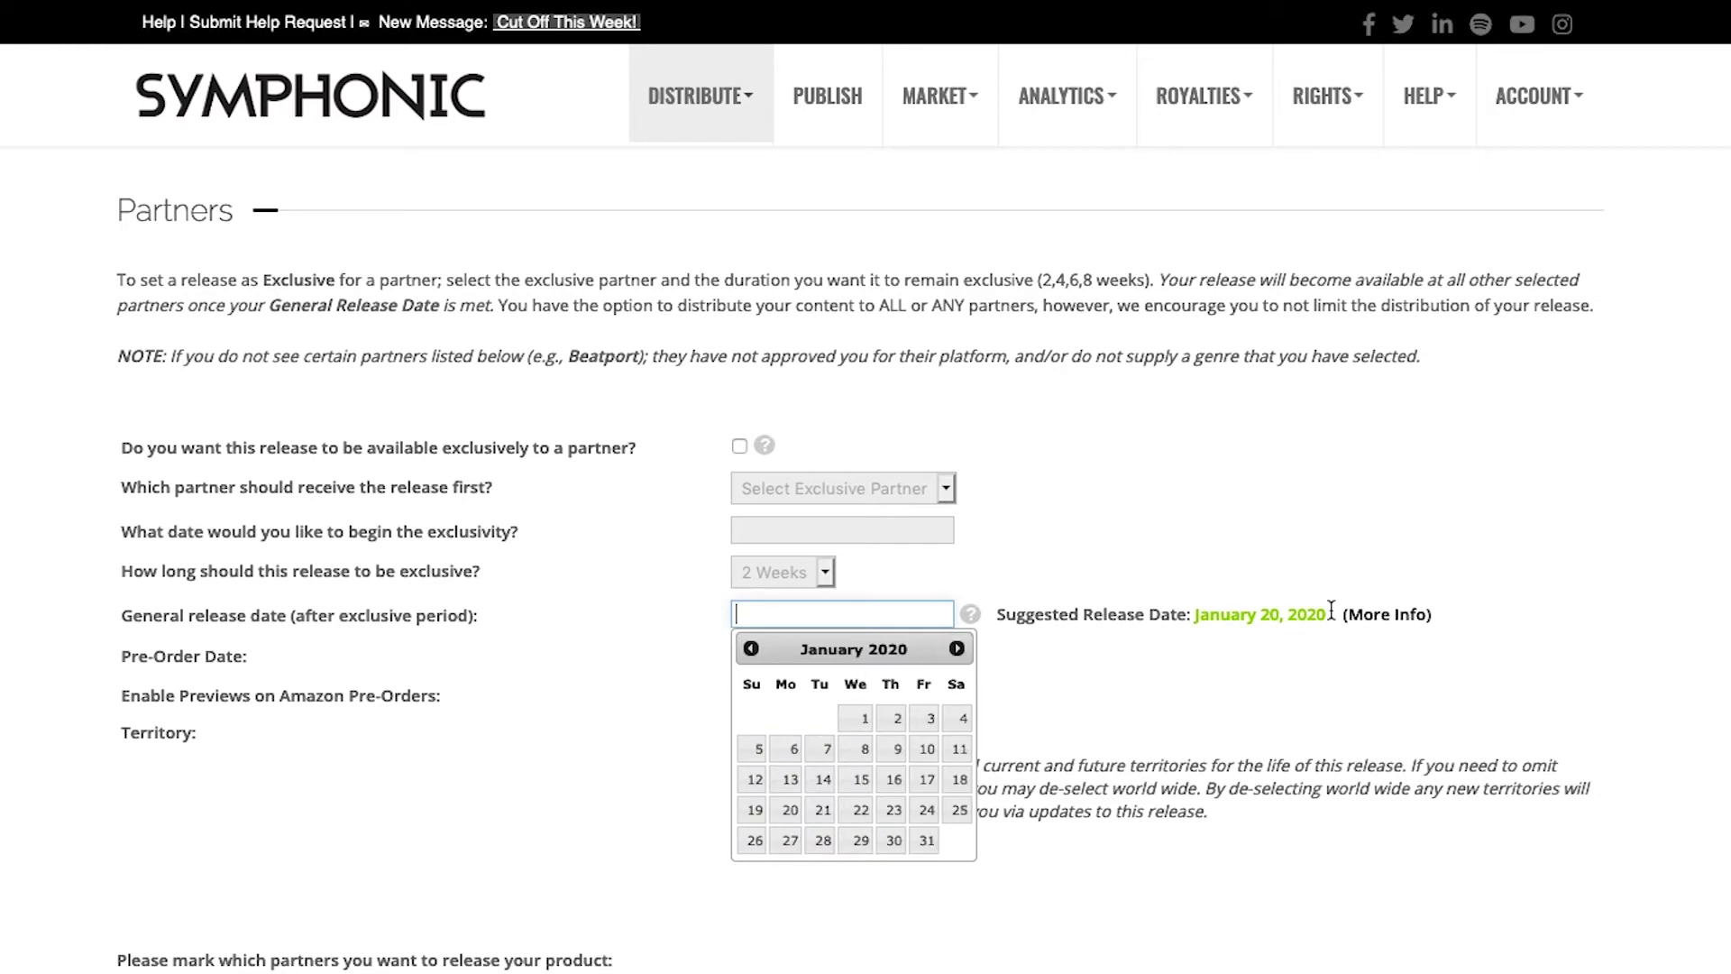
click(790, 811)
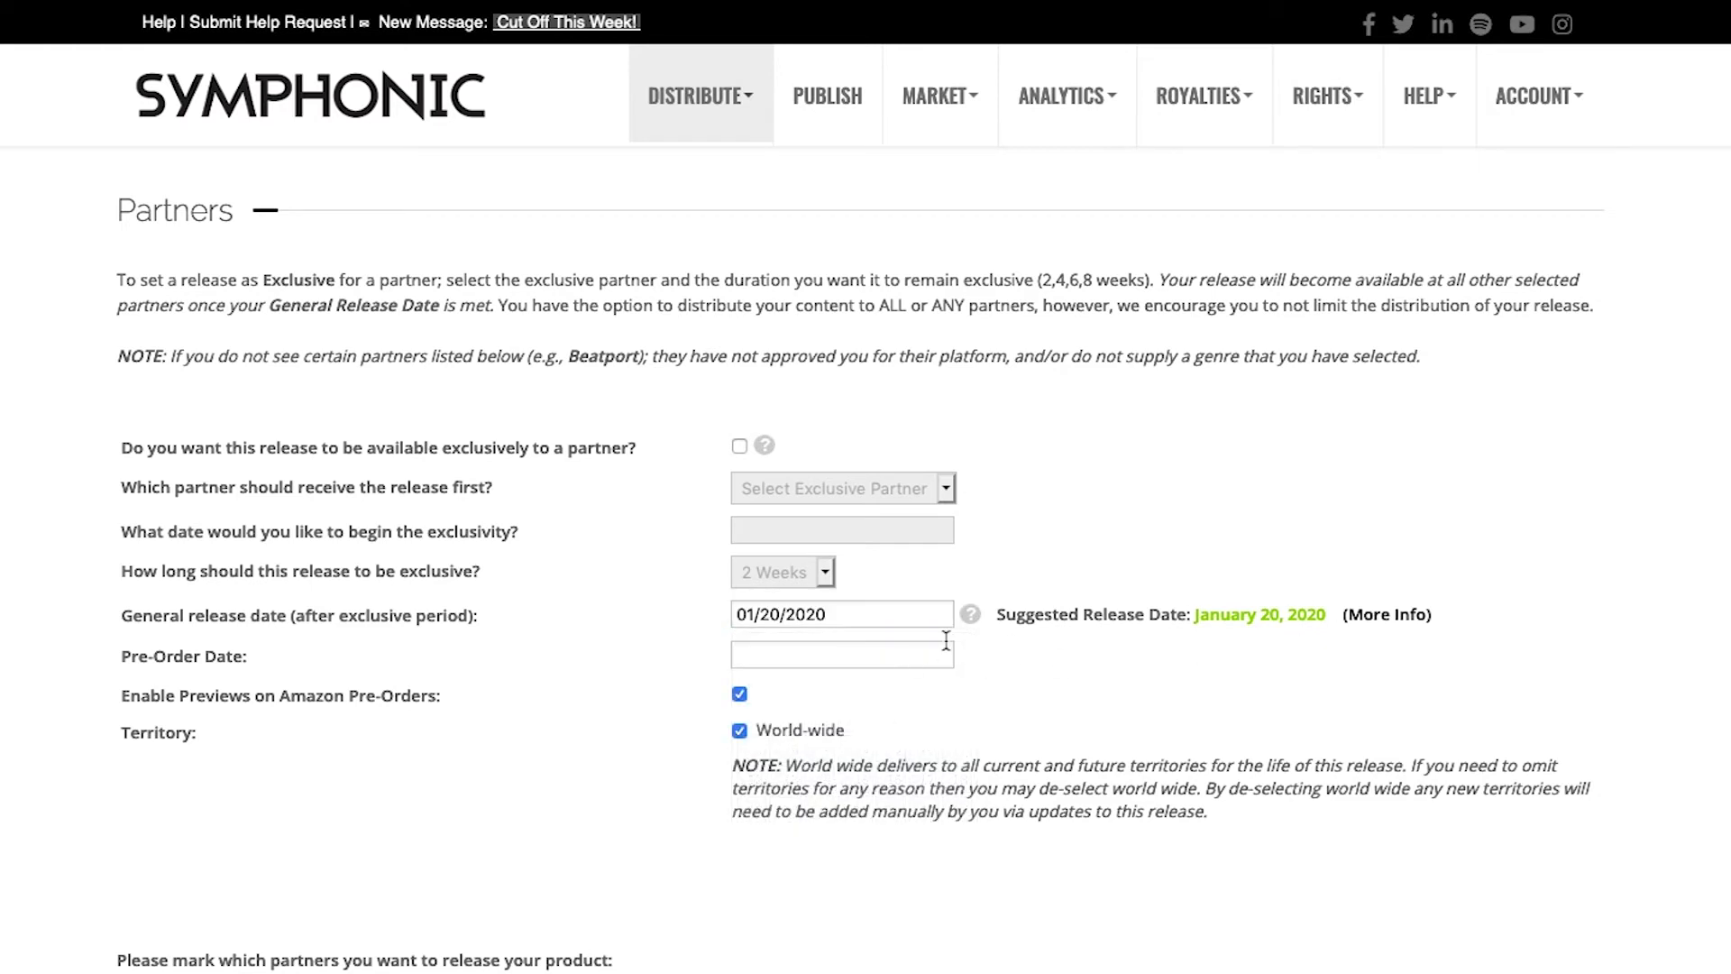
click(813, 659)
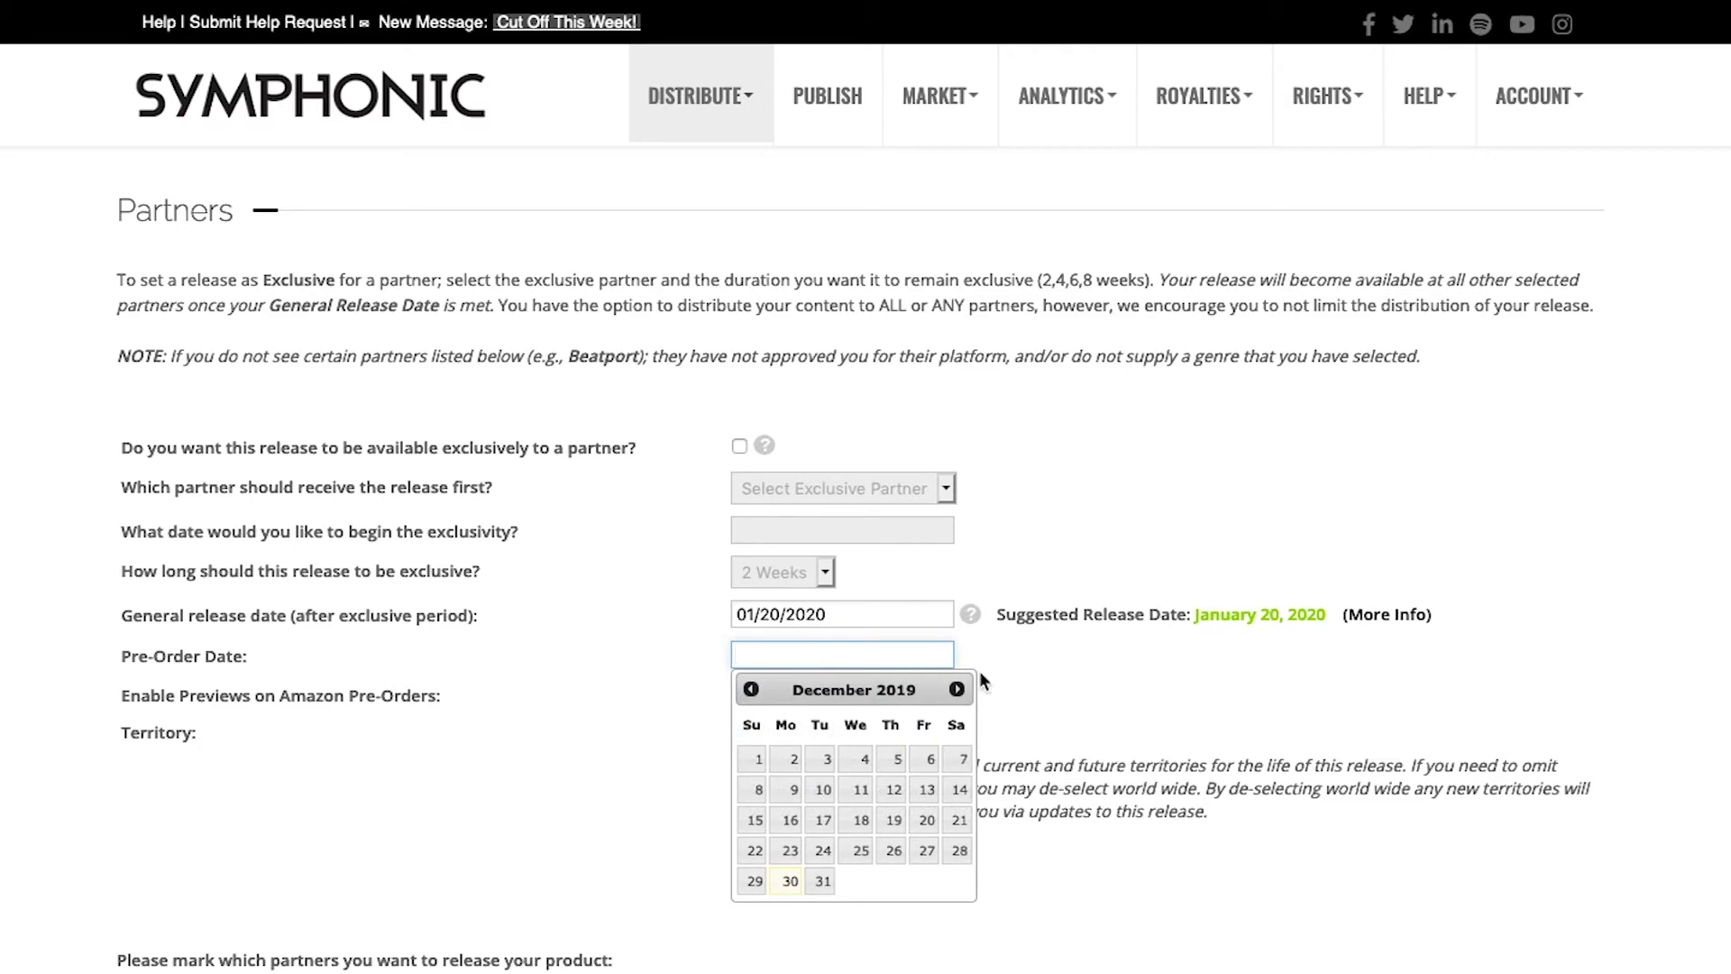
Set the pre-order date to 01/03/2020 and uncheck the World-wide territory option
click(958, 688)
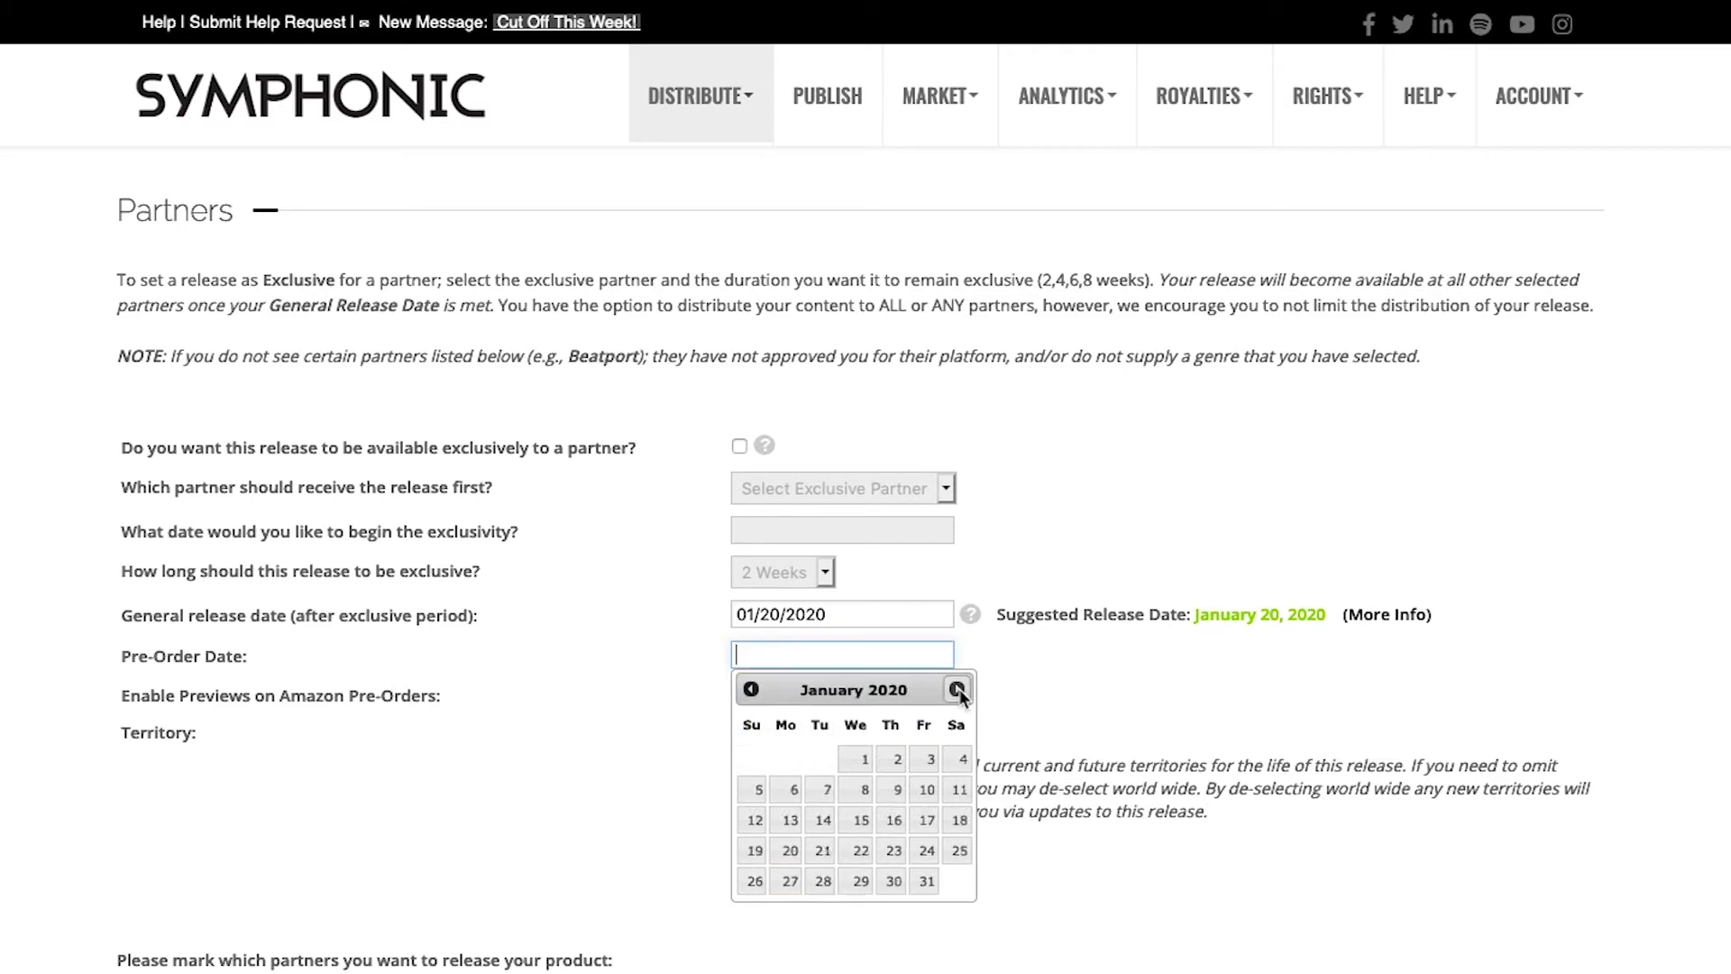
click(929, 762)
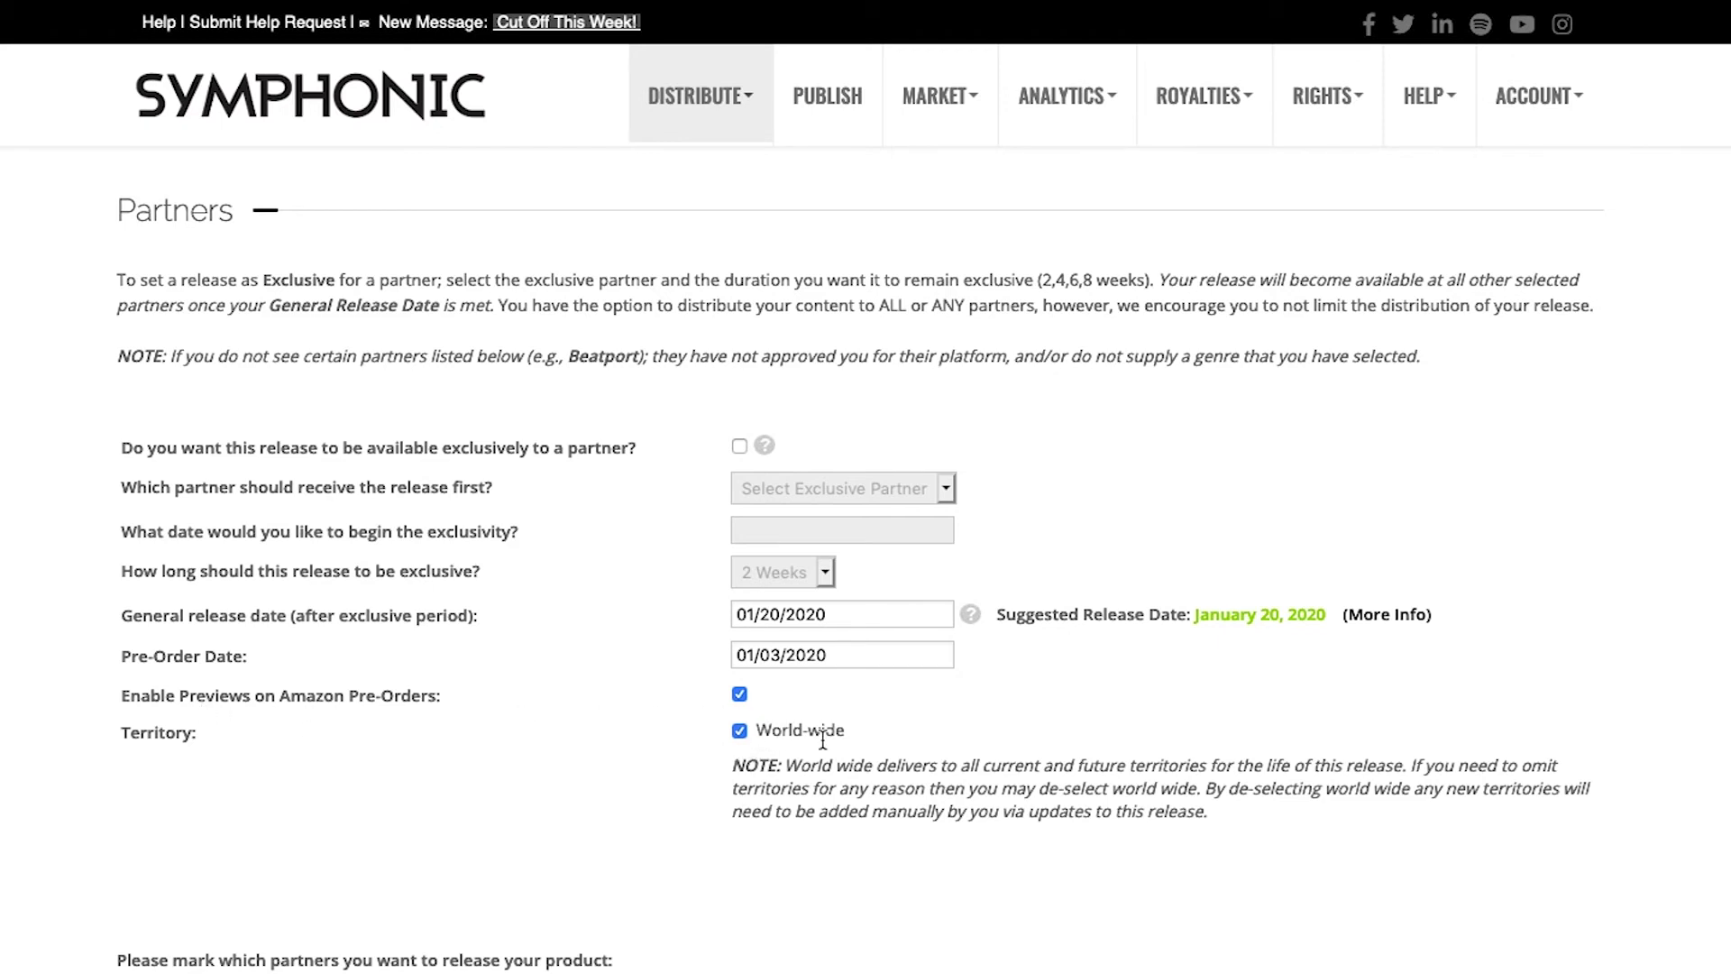
click(739, 730)
scroll(738, 700, down, 6)
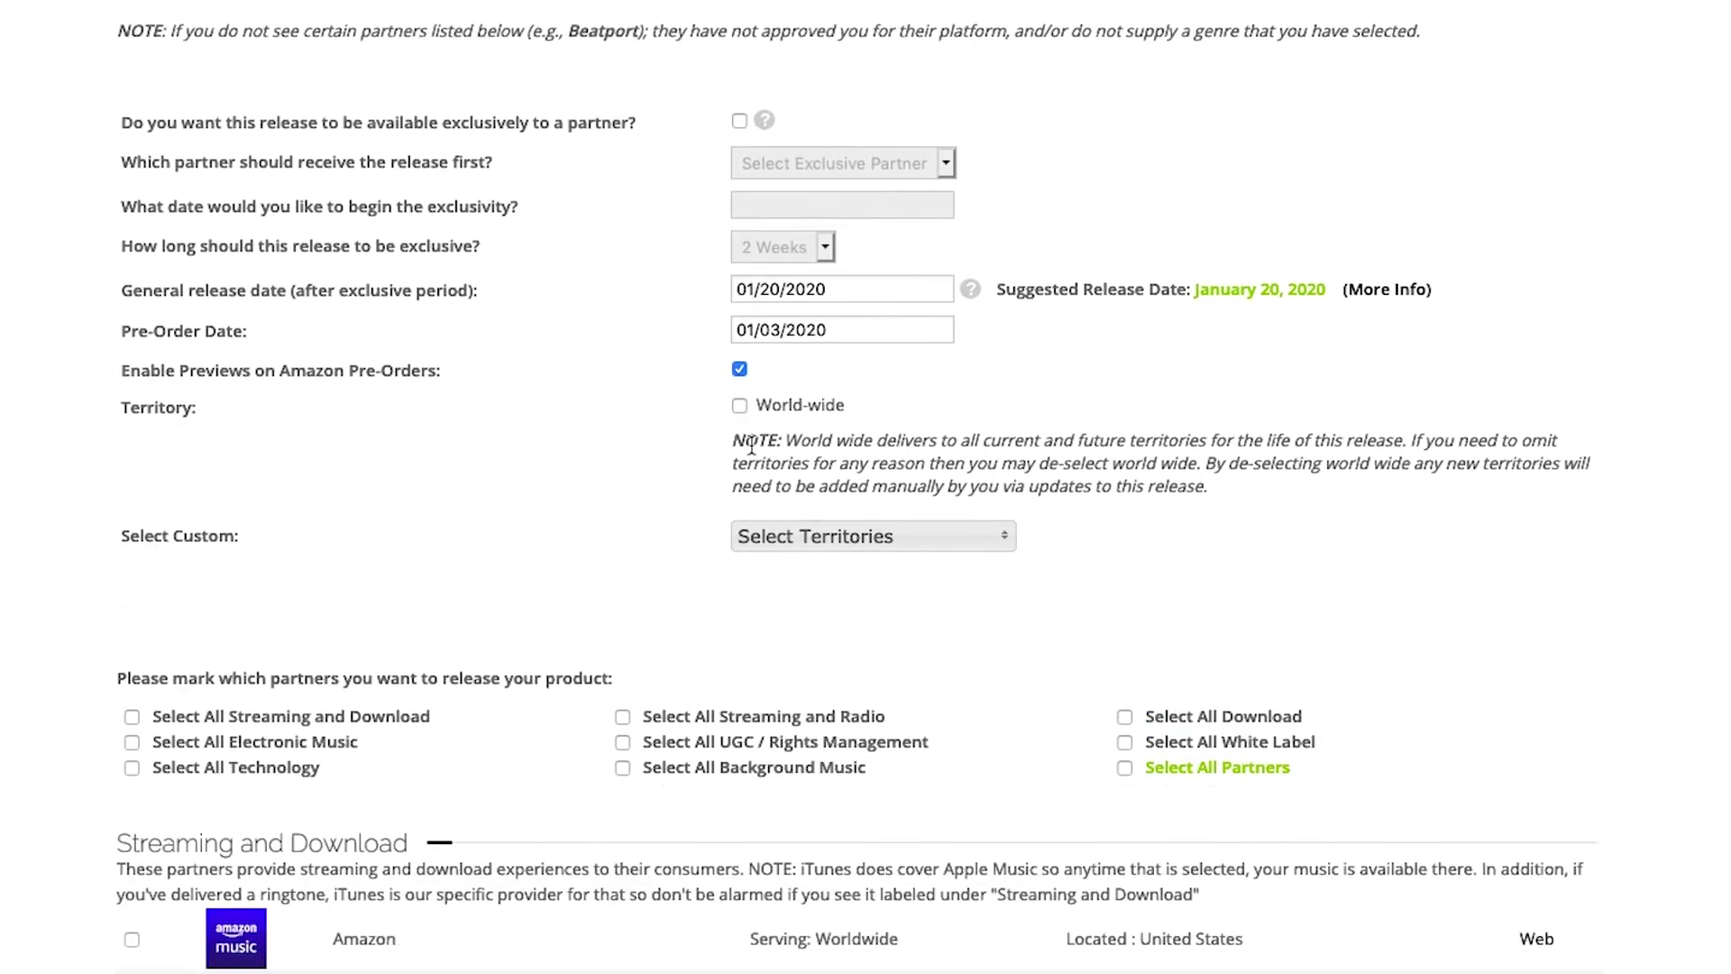
click(822, 280)
scroll(835, 392, down, 20)
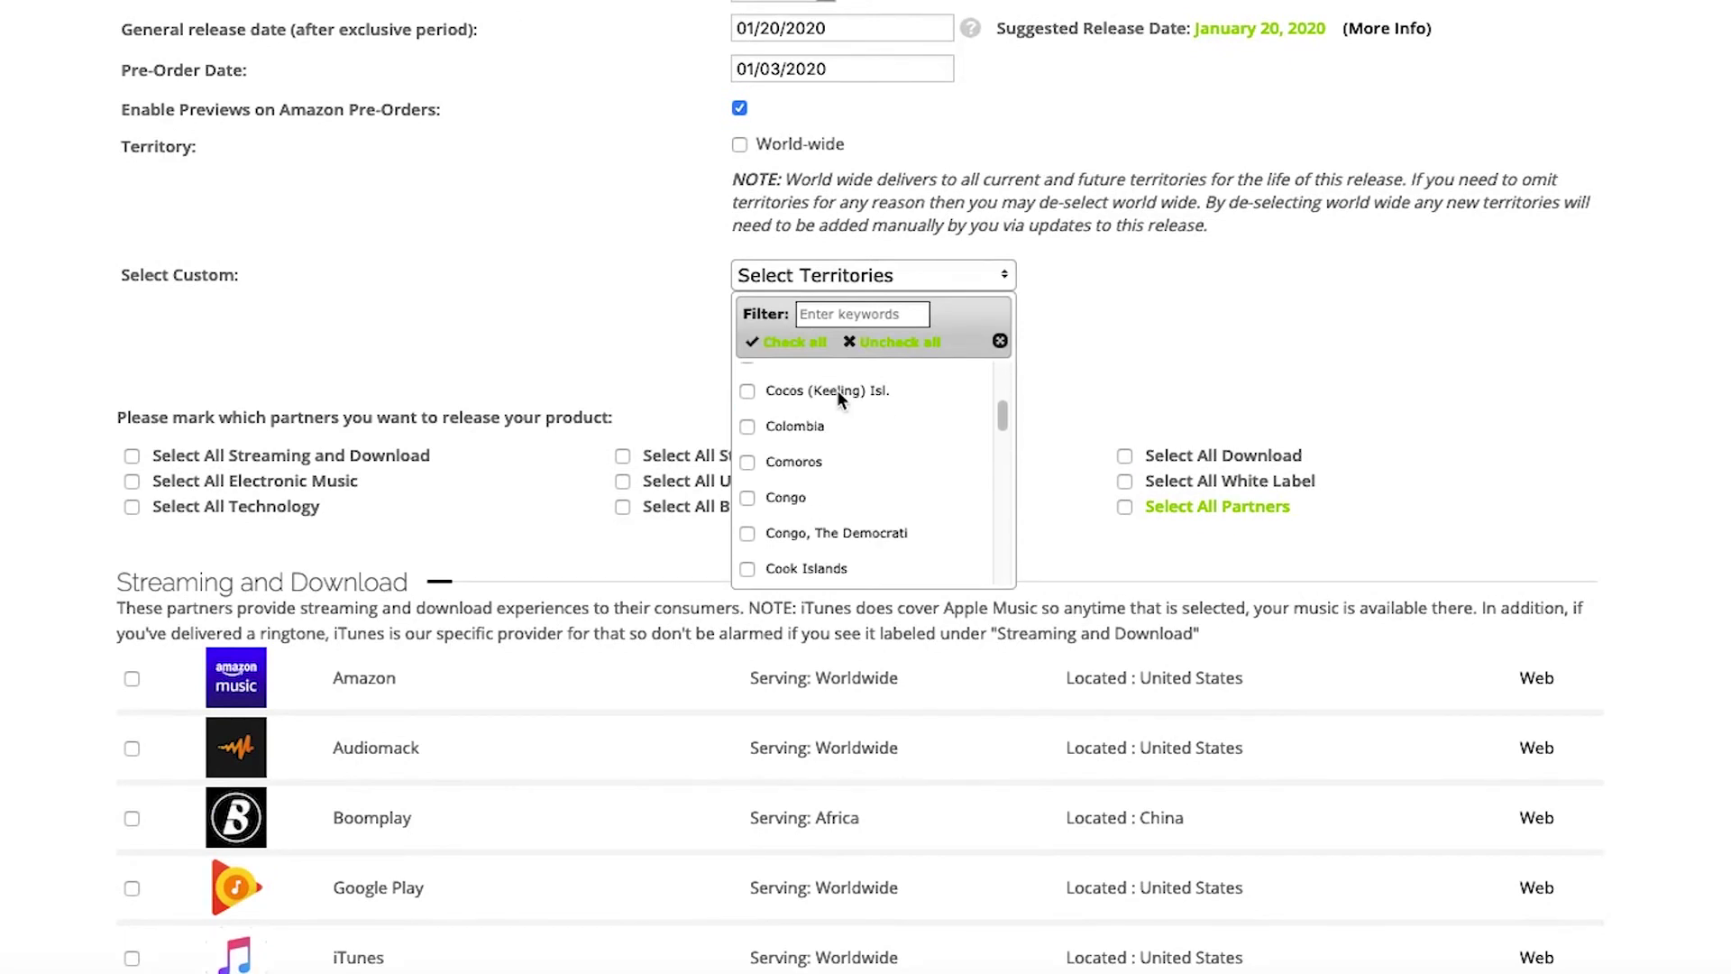
scroll(836, 388, down, 10)
scroll(837, 386, up, 20)
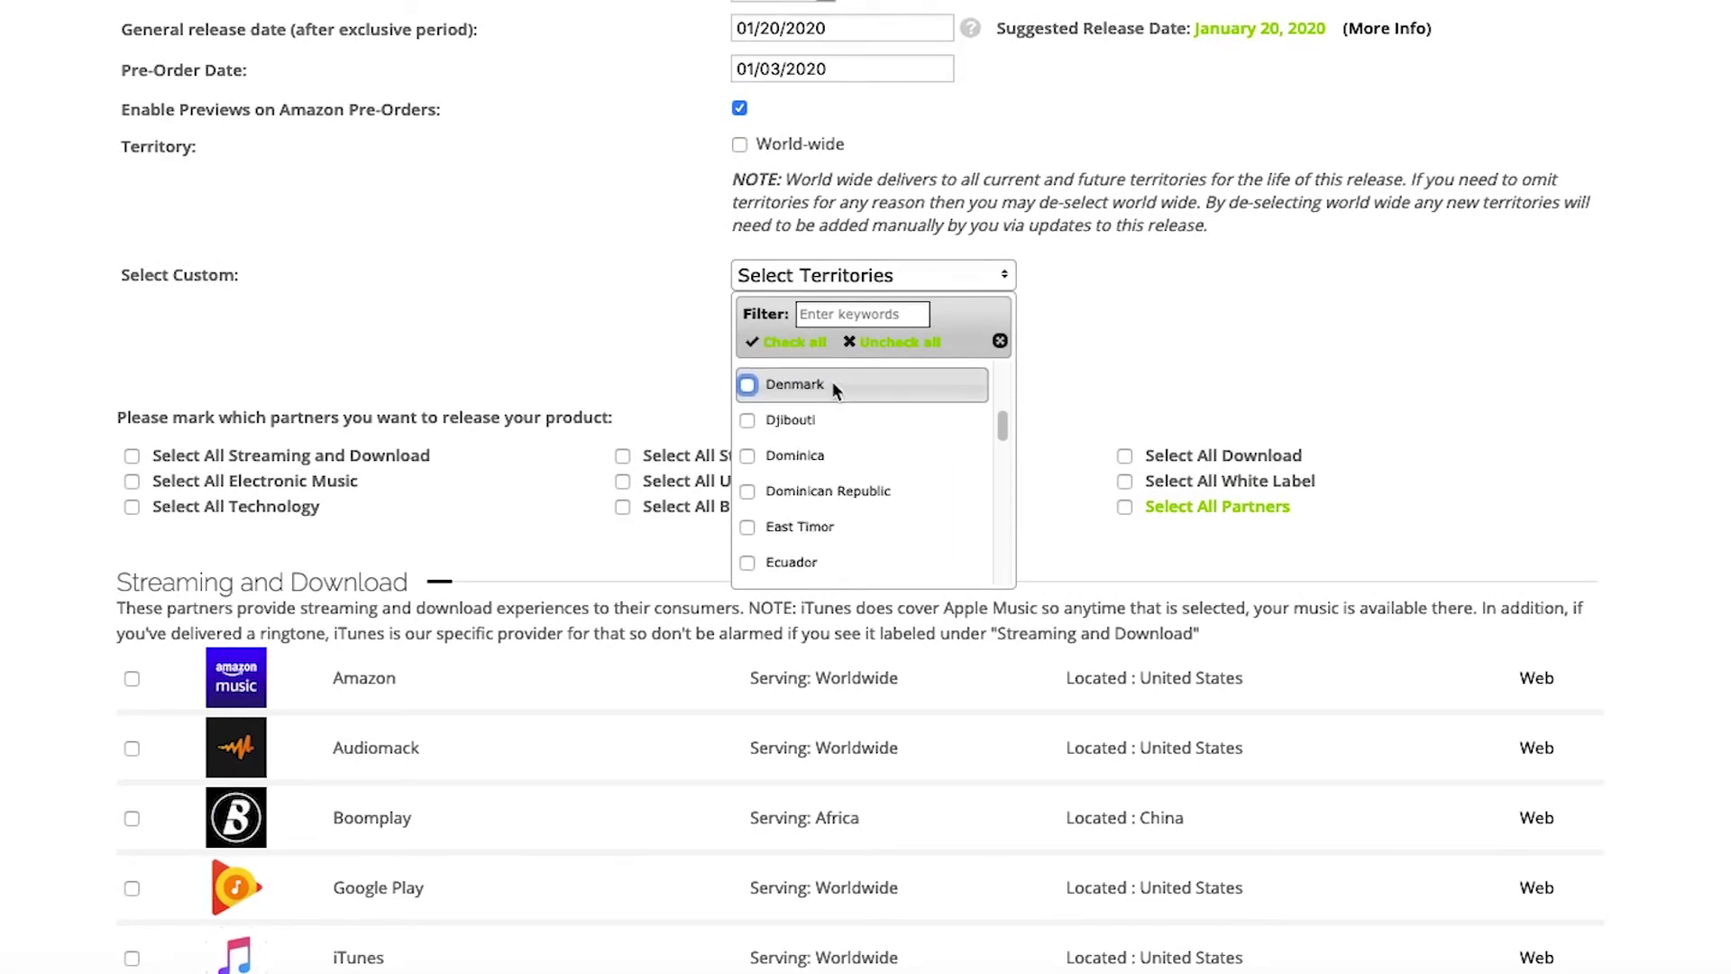
click(811, 275)
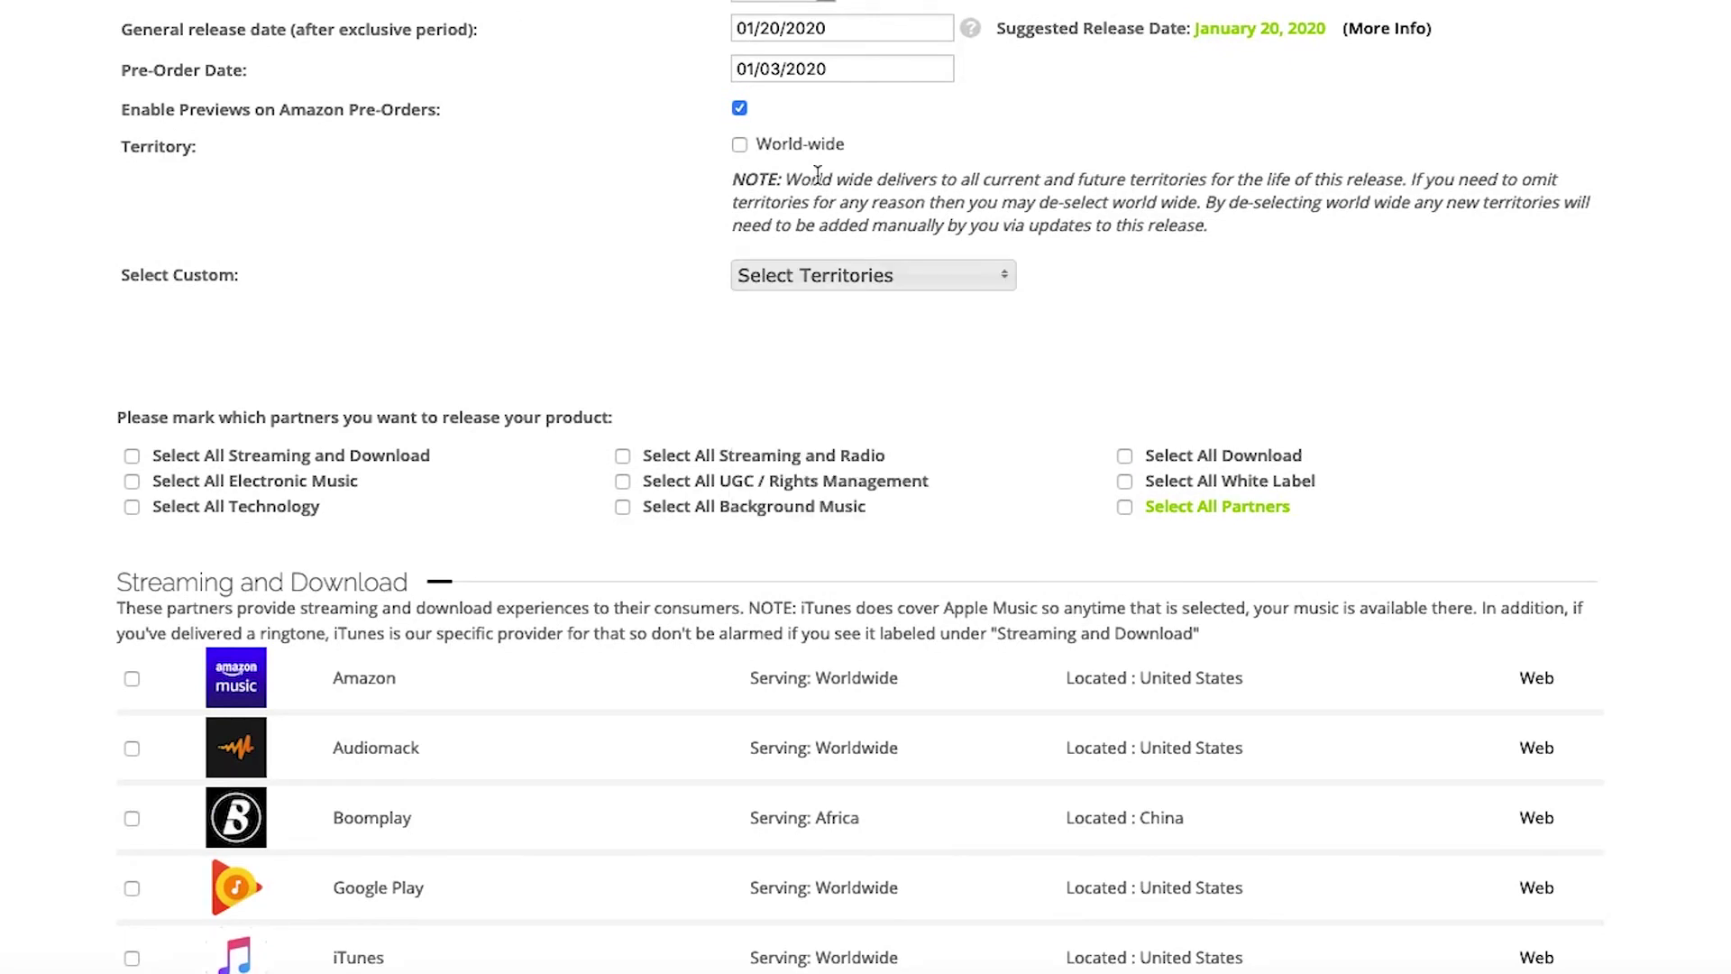
click(739, 146)
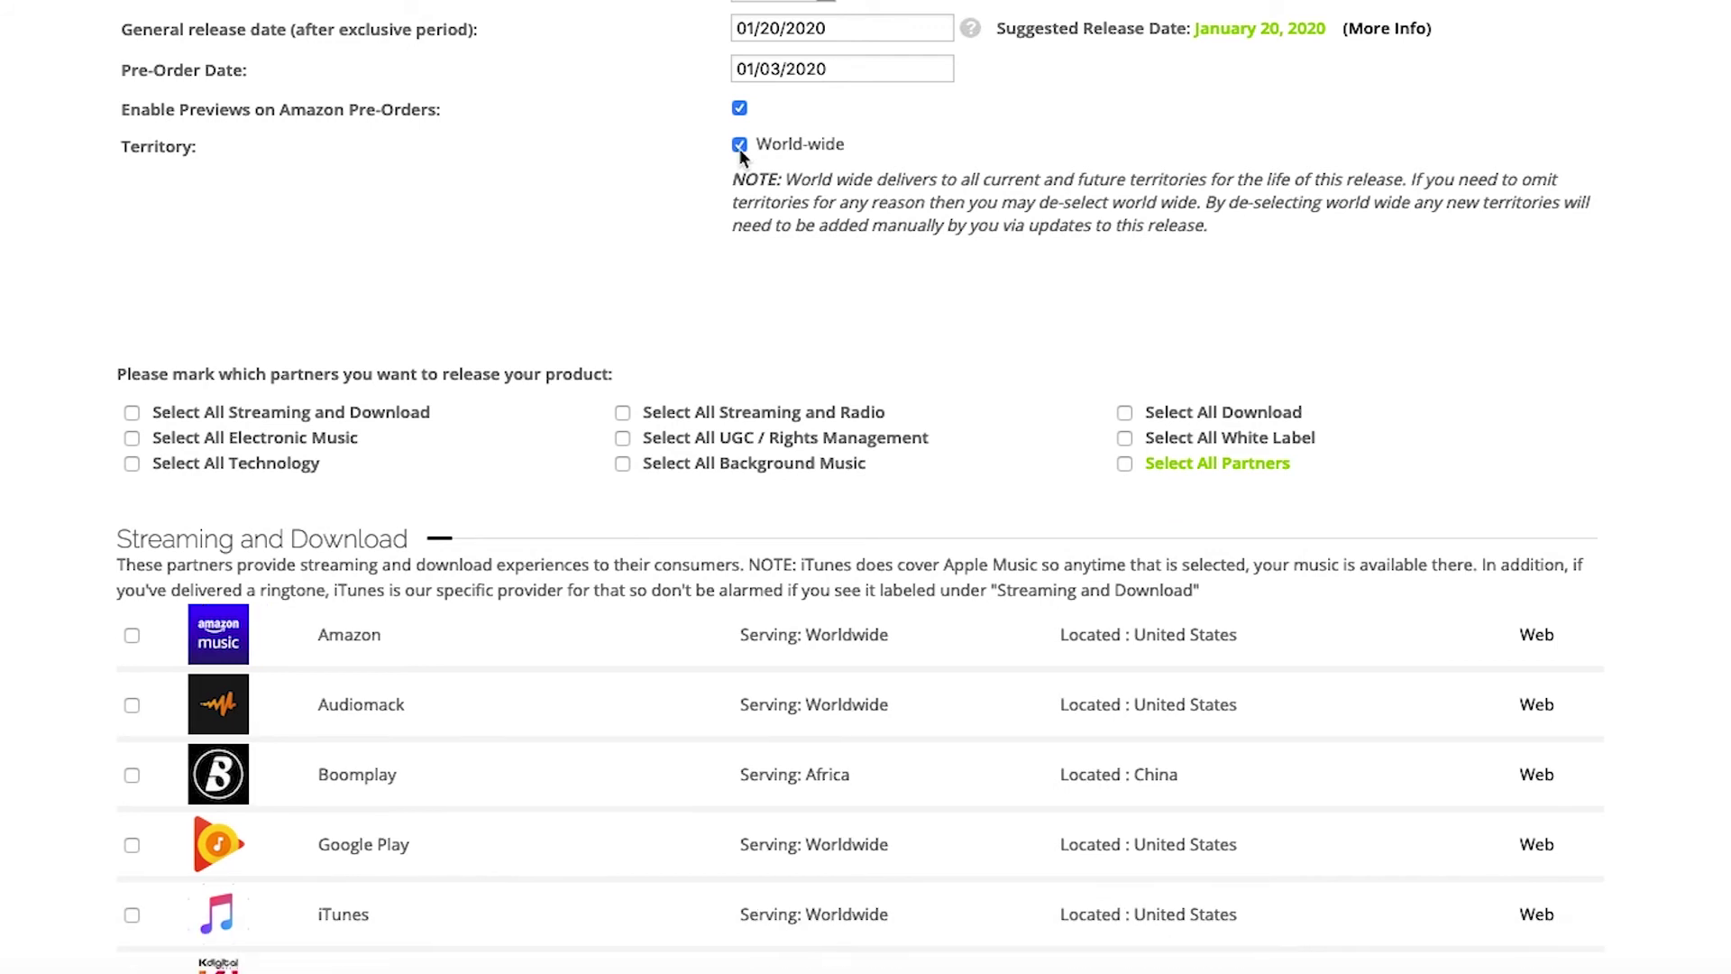
scroll(741, 438, down, 3)
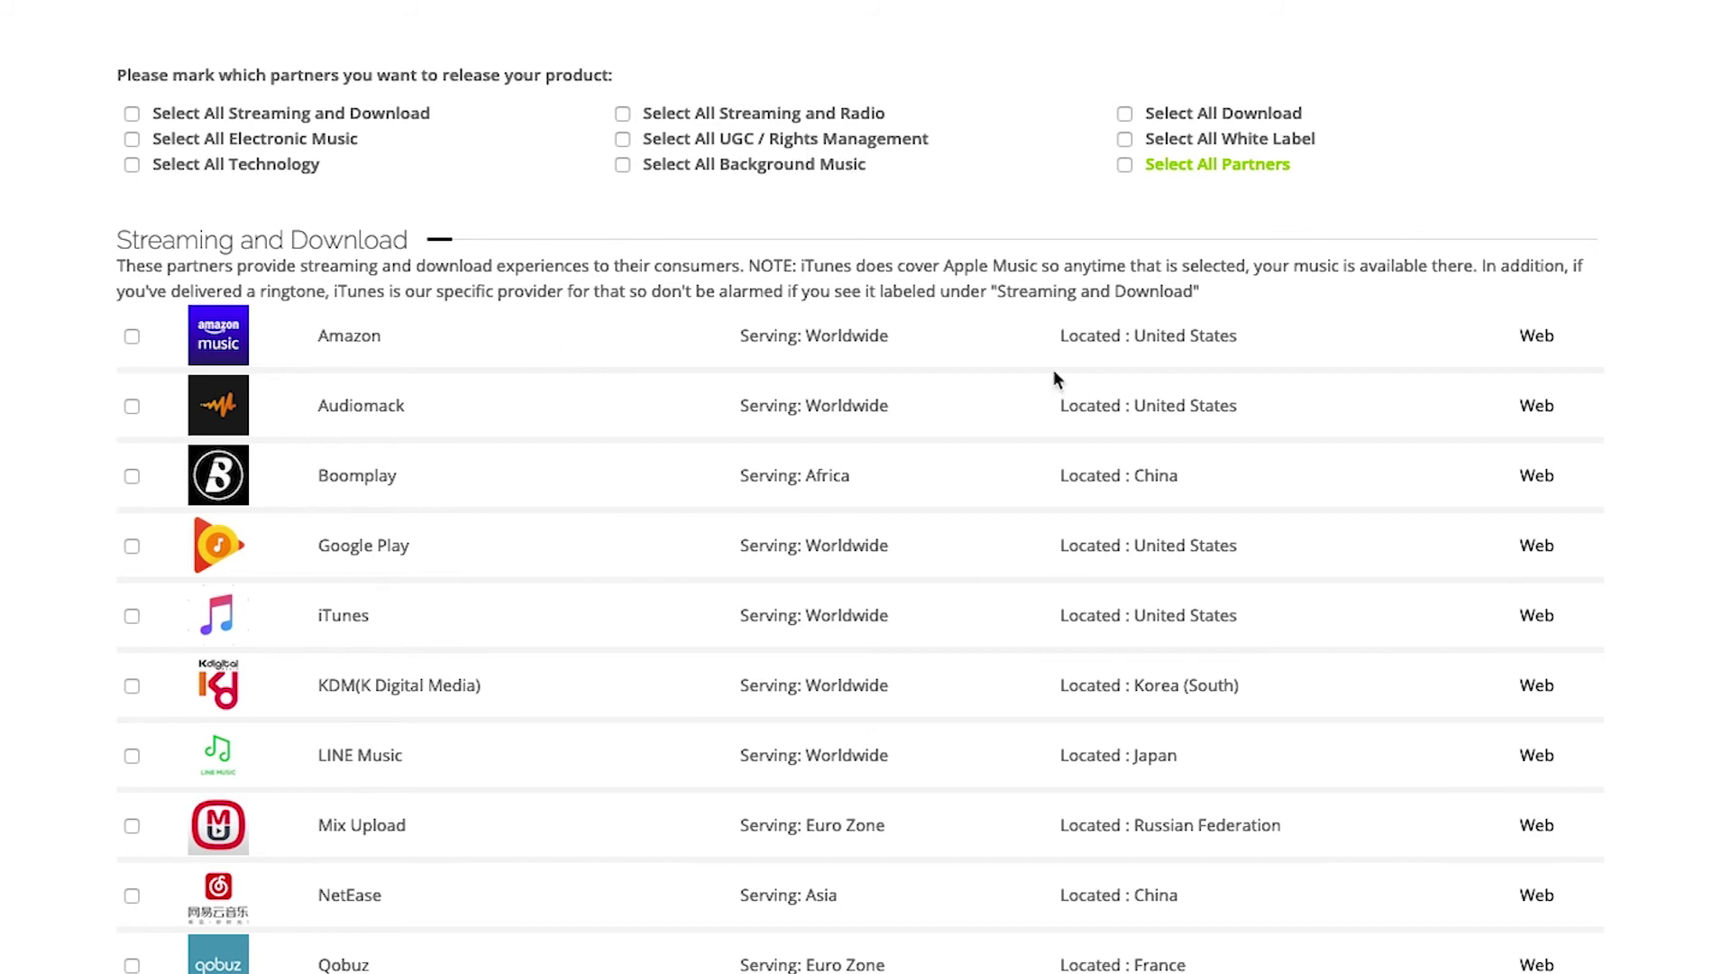
Check Select All Partners and confirm every store, Download through Background Music, is included
scroll(1118, 312, down, 1)
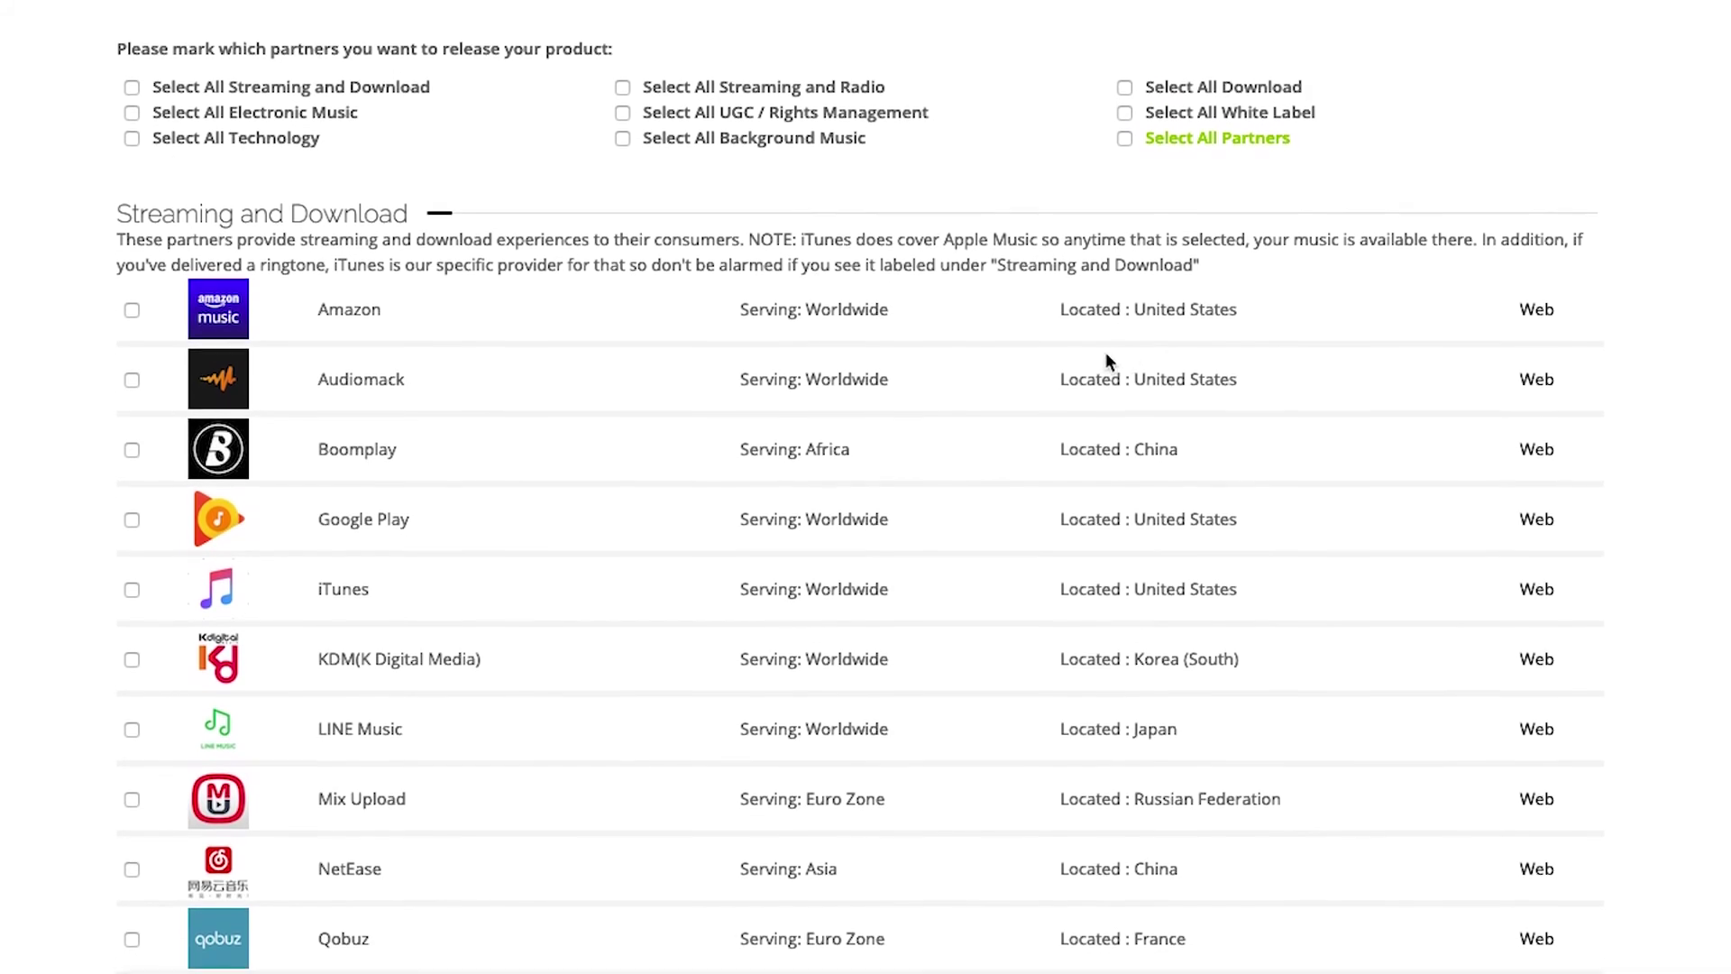
scroll(1124, 108, down, 1)
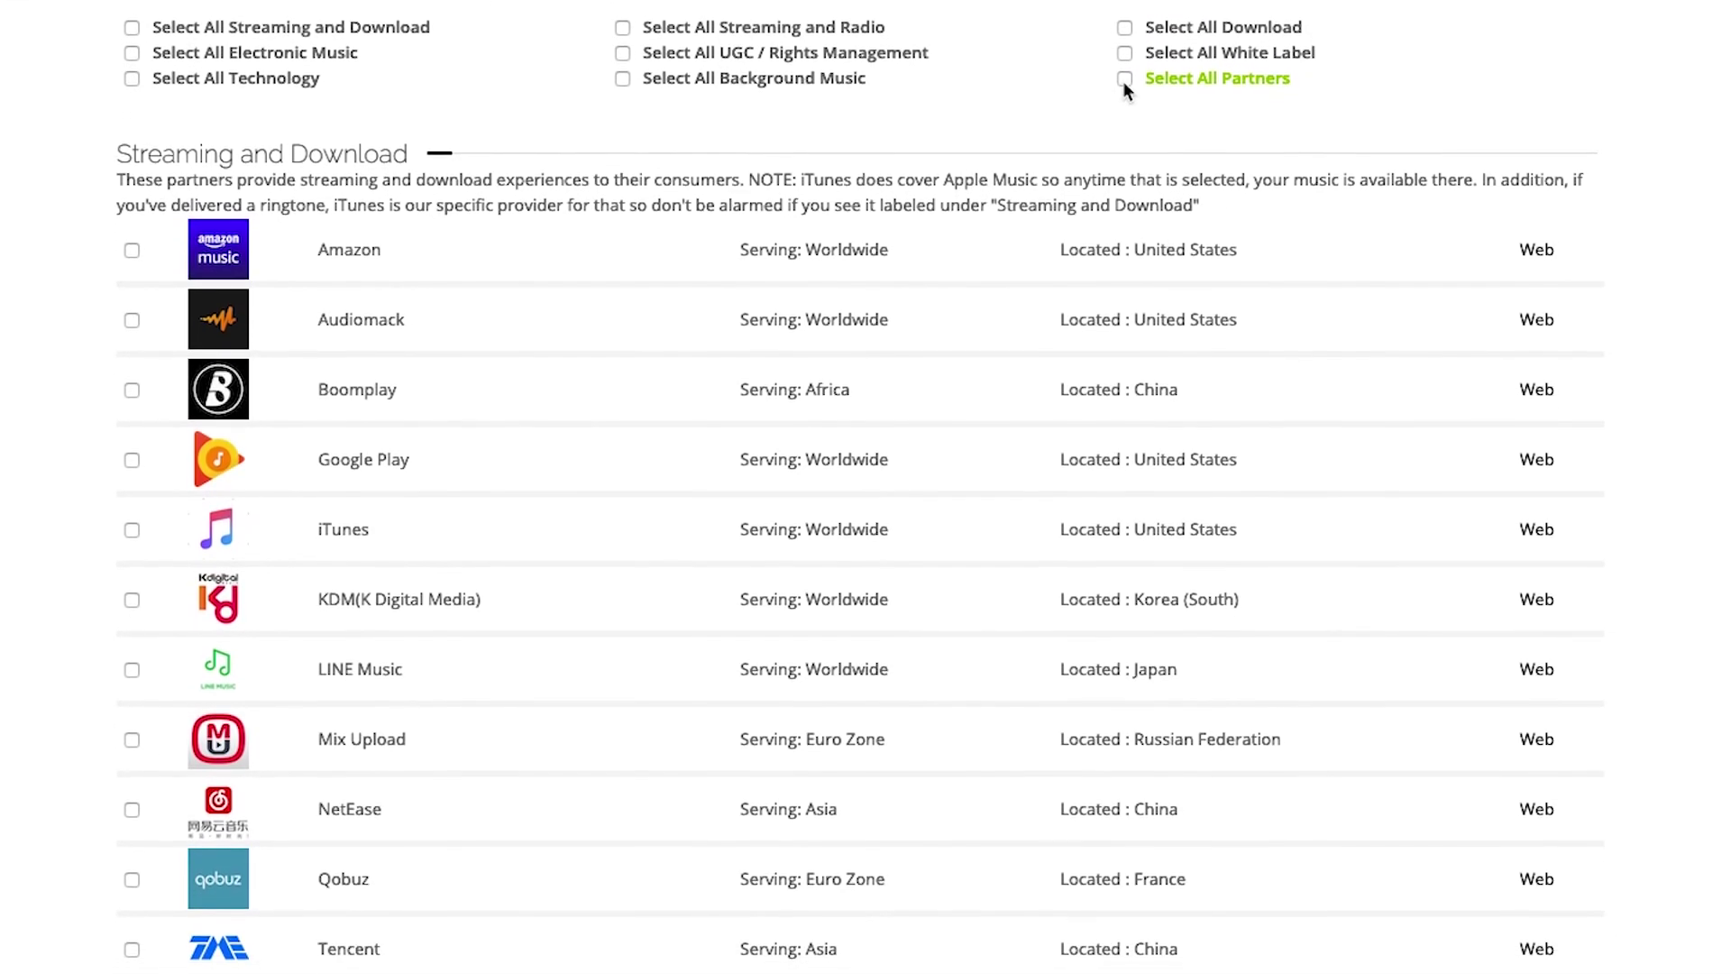
click(1124, 45)
scroll(986, 180, down, 3)
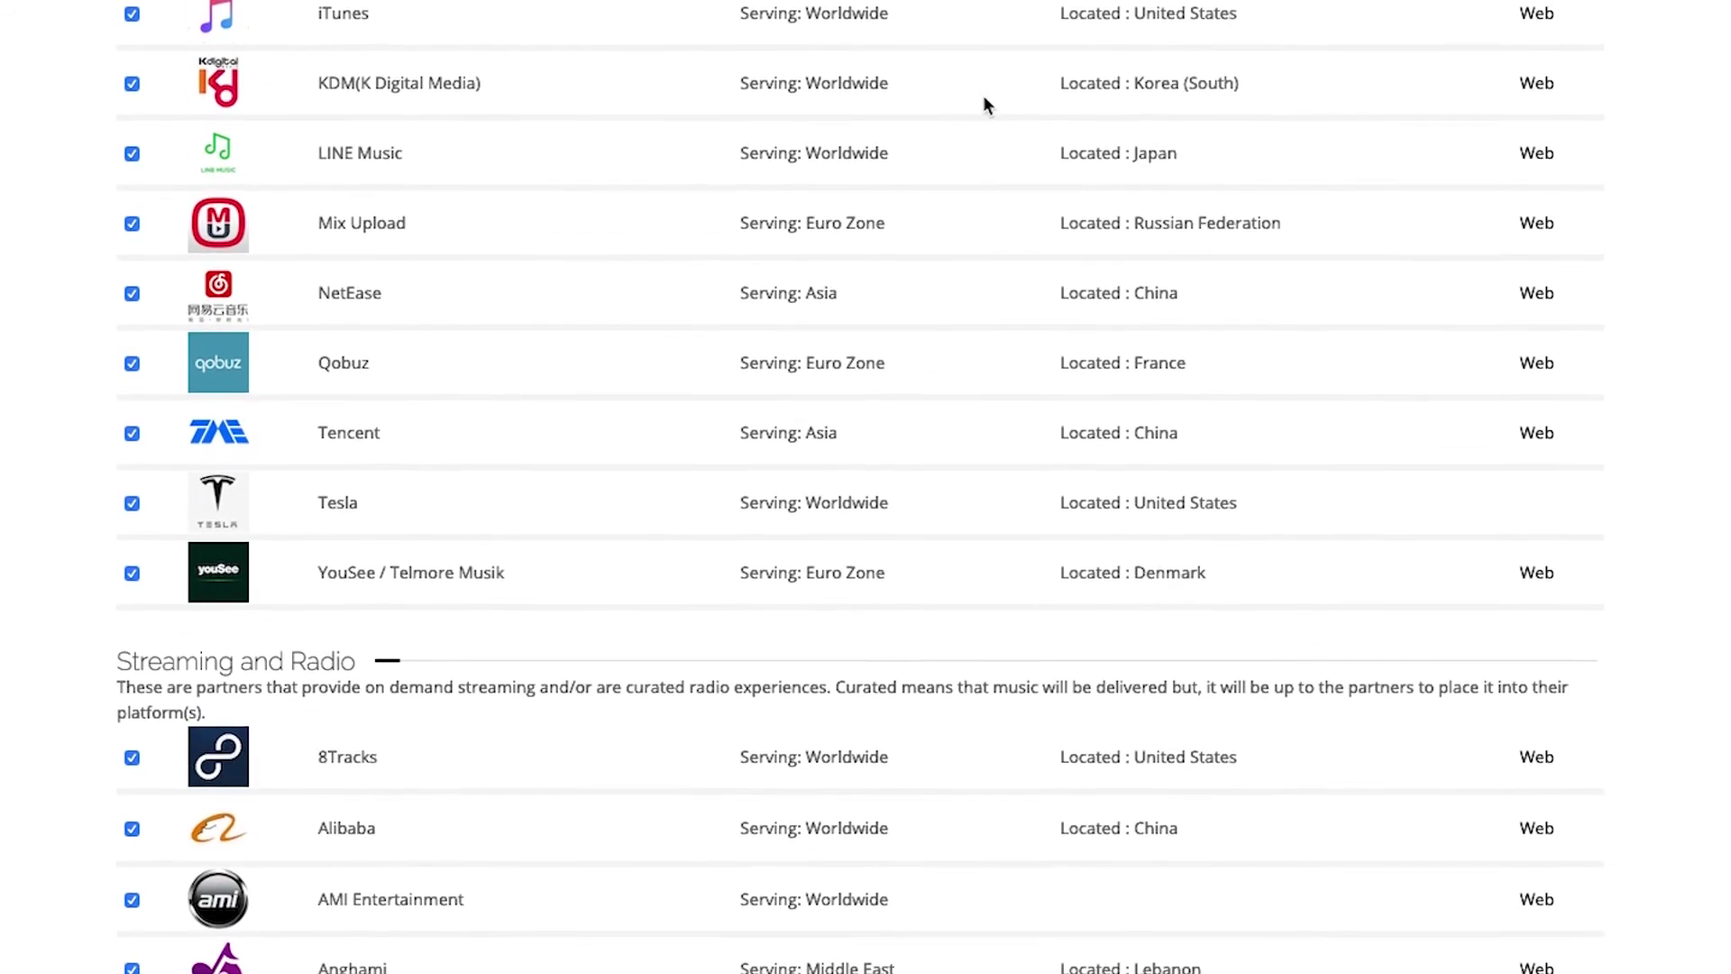
scroll(985, 98, down, 10)
scroll(985, 27, down, 12)
scroll(866, 487, down, 15)
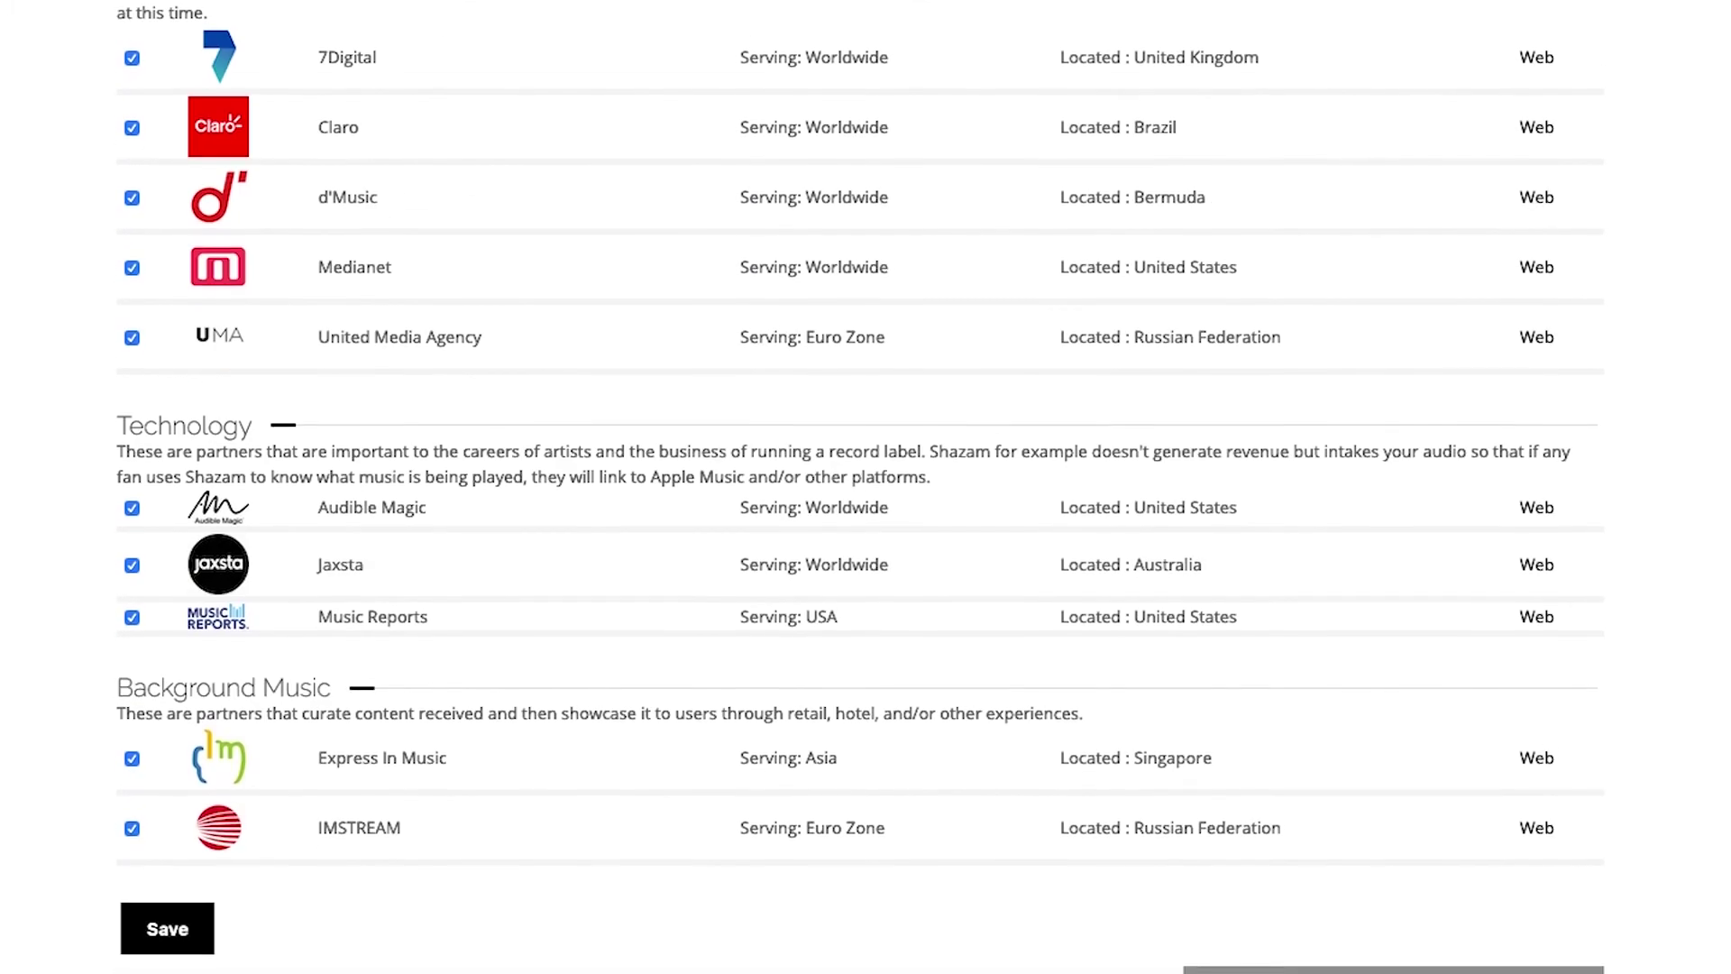
scroll(1025, 224, up, 20)
scroll(1144, 512, down, 8)
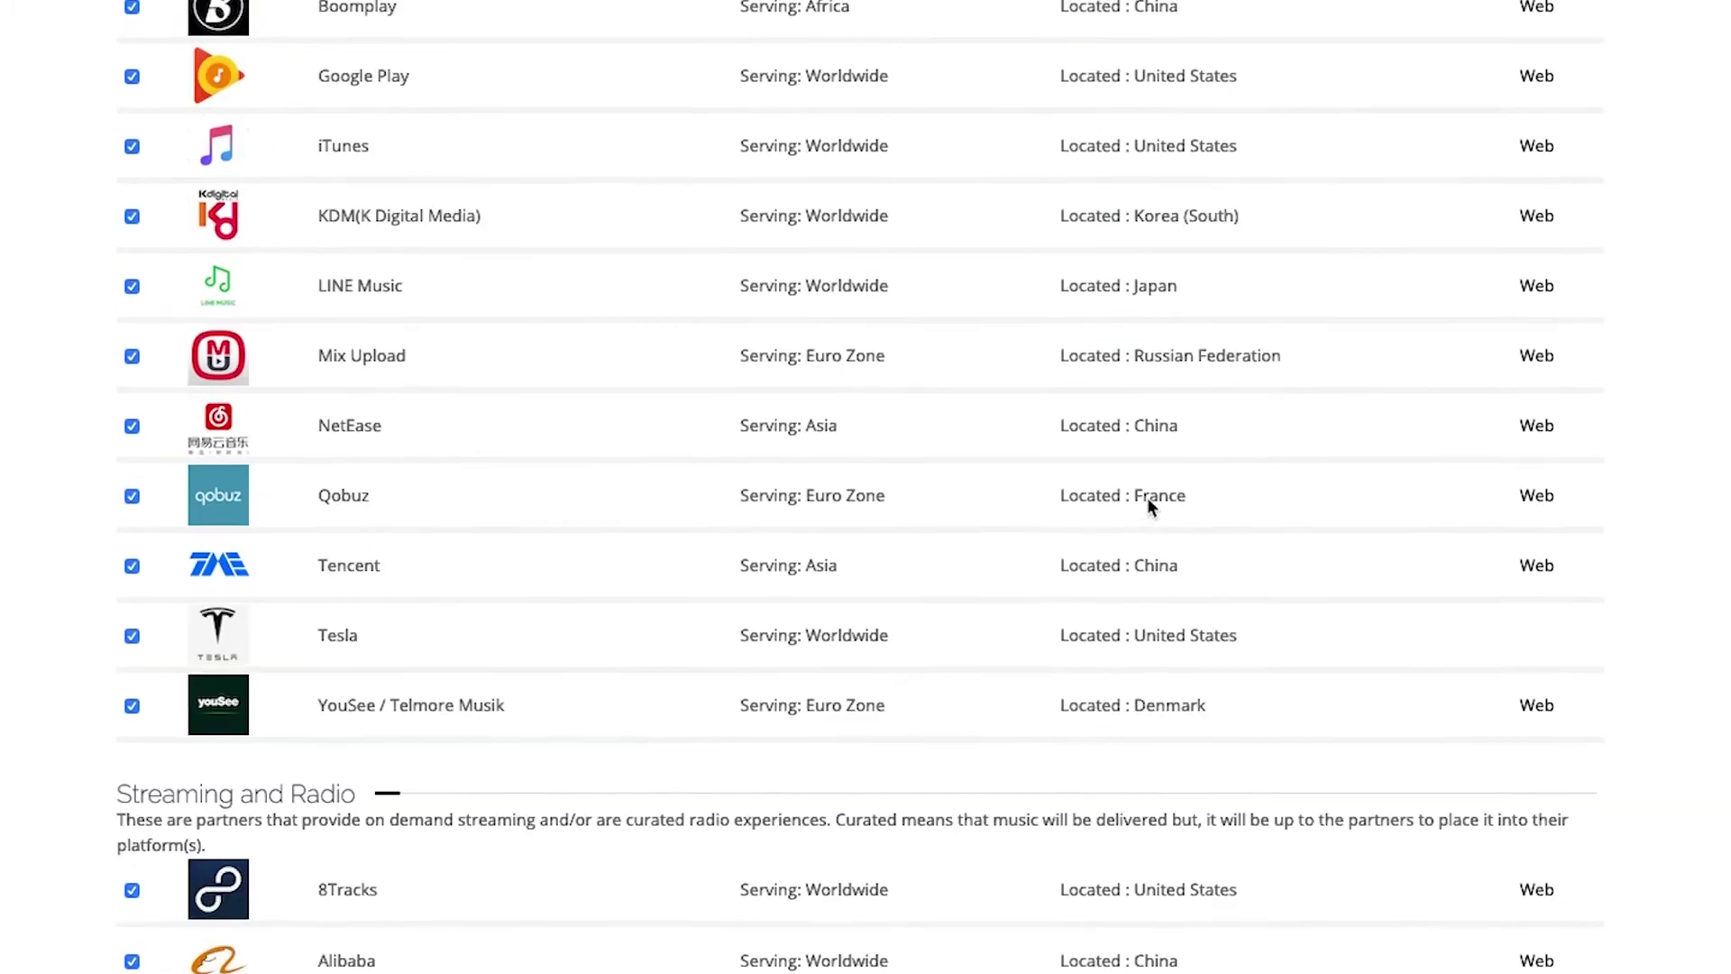
scroll(1149, 502, down, 10)
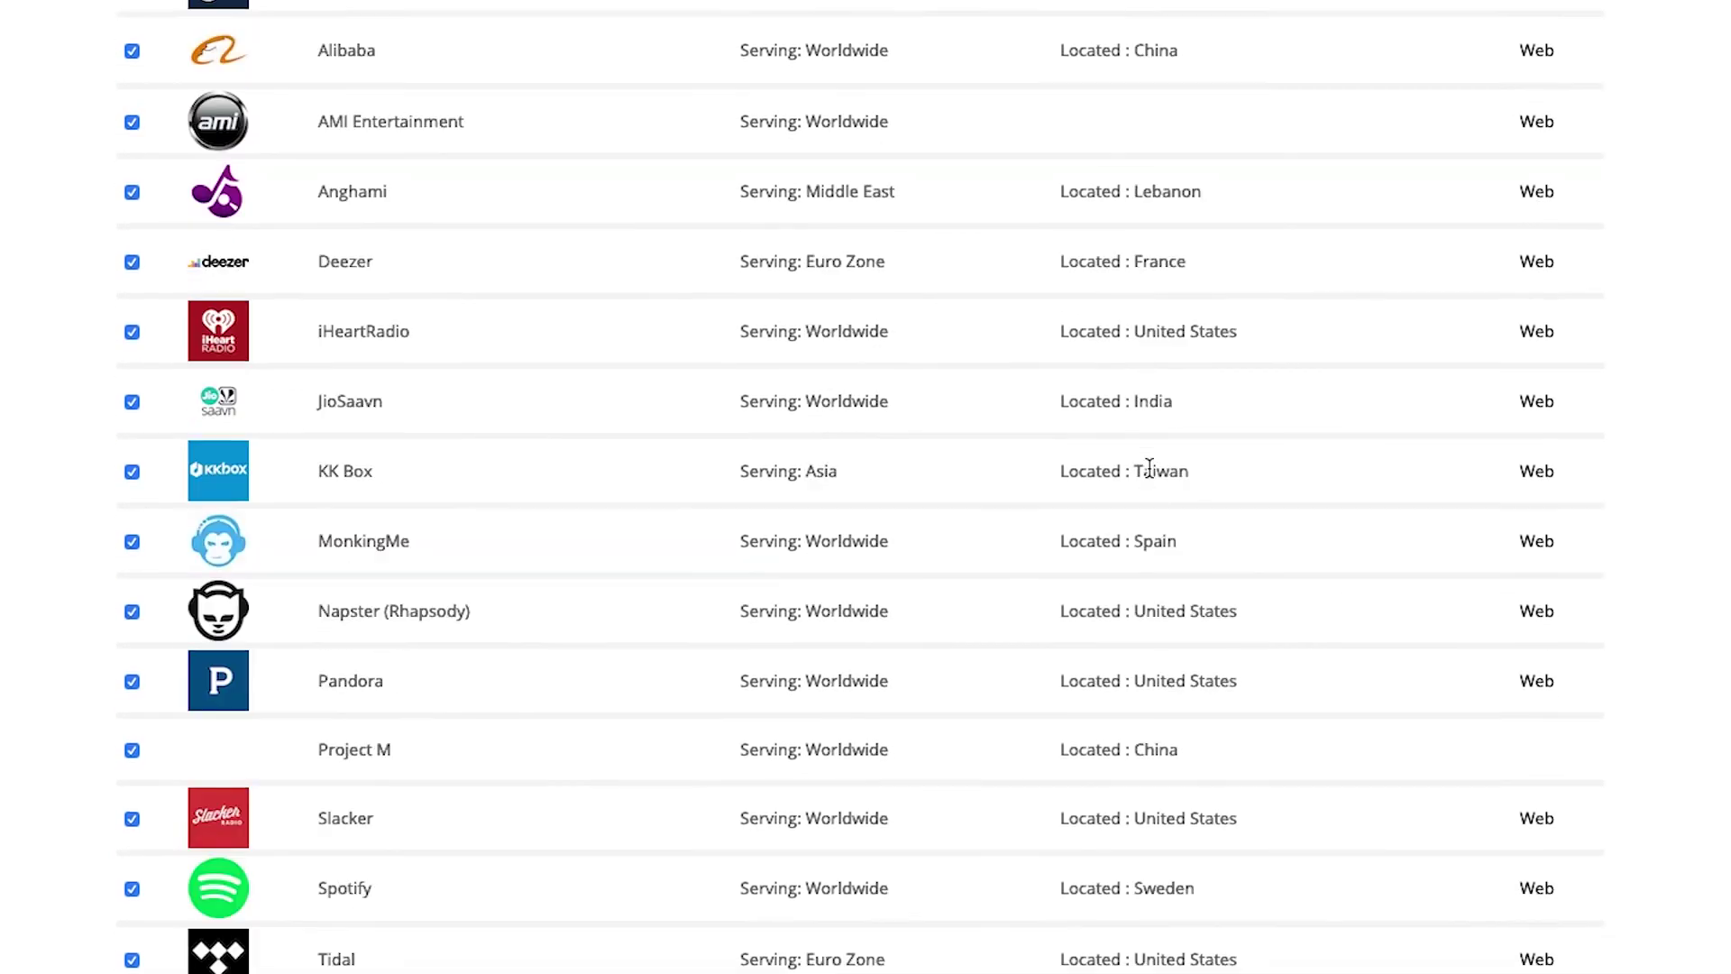
scroll(1148, 469, down, 12)
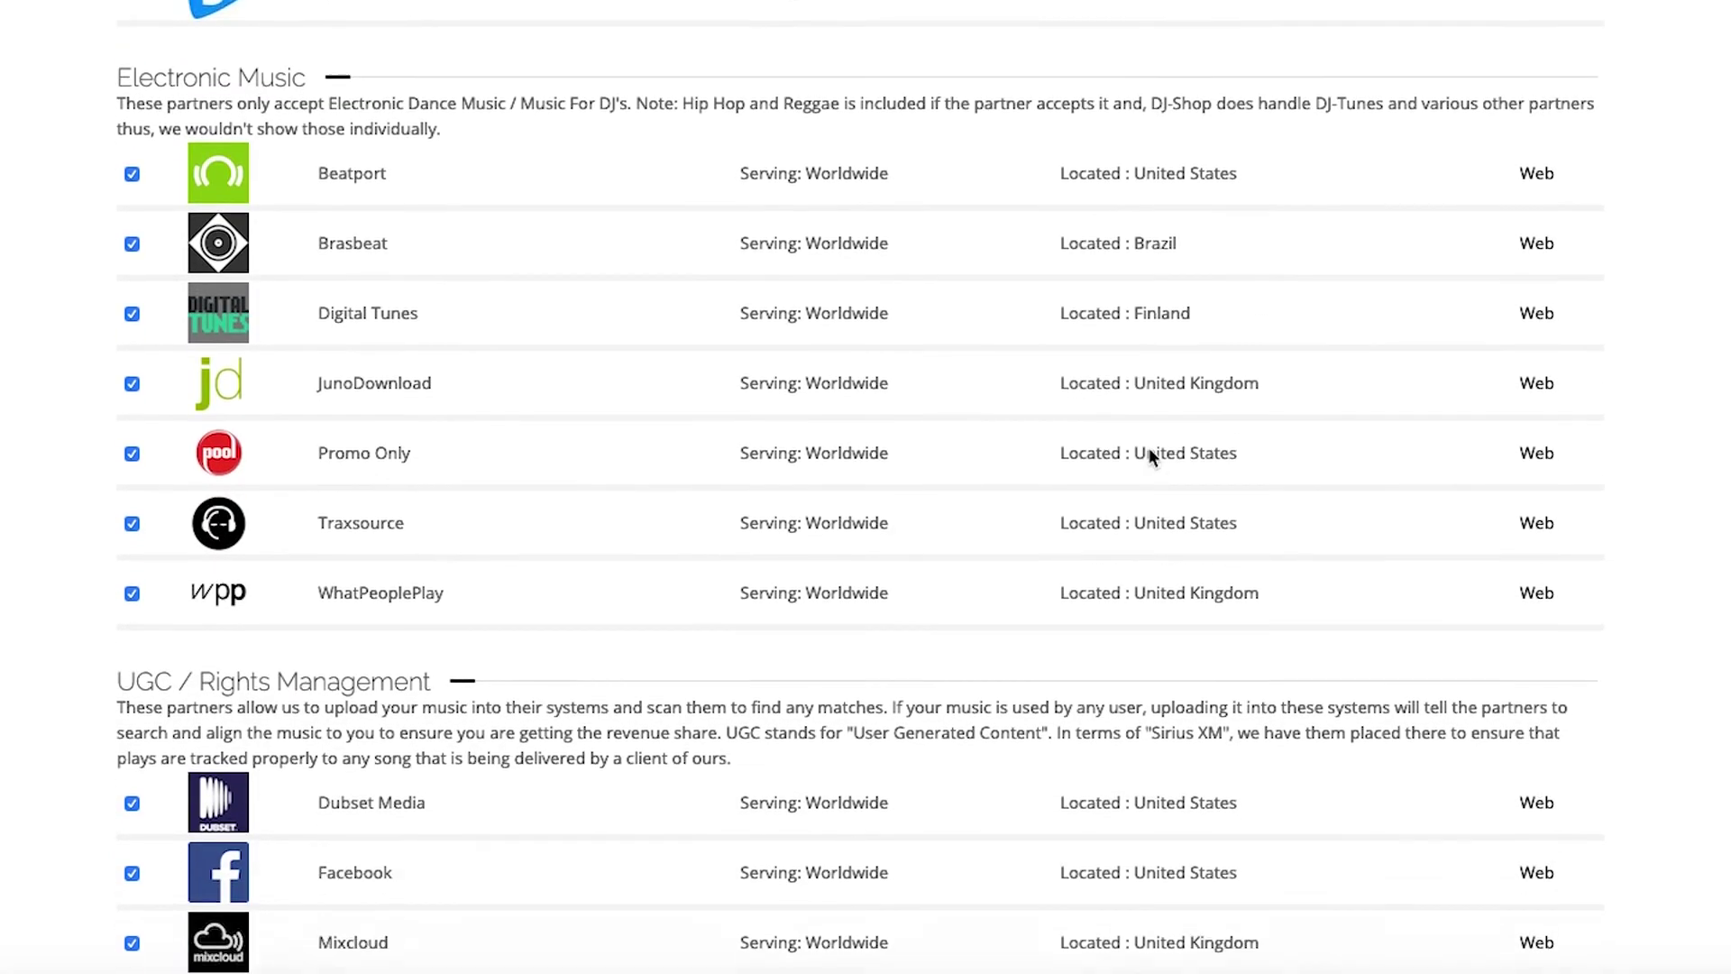
scroll(1148, 451, down, 15)
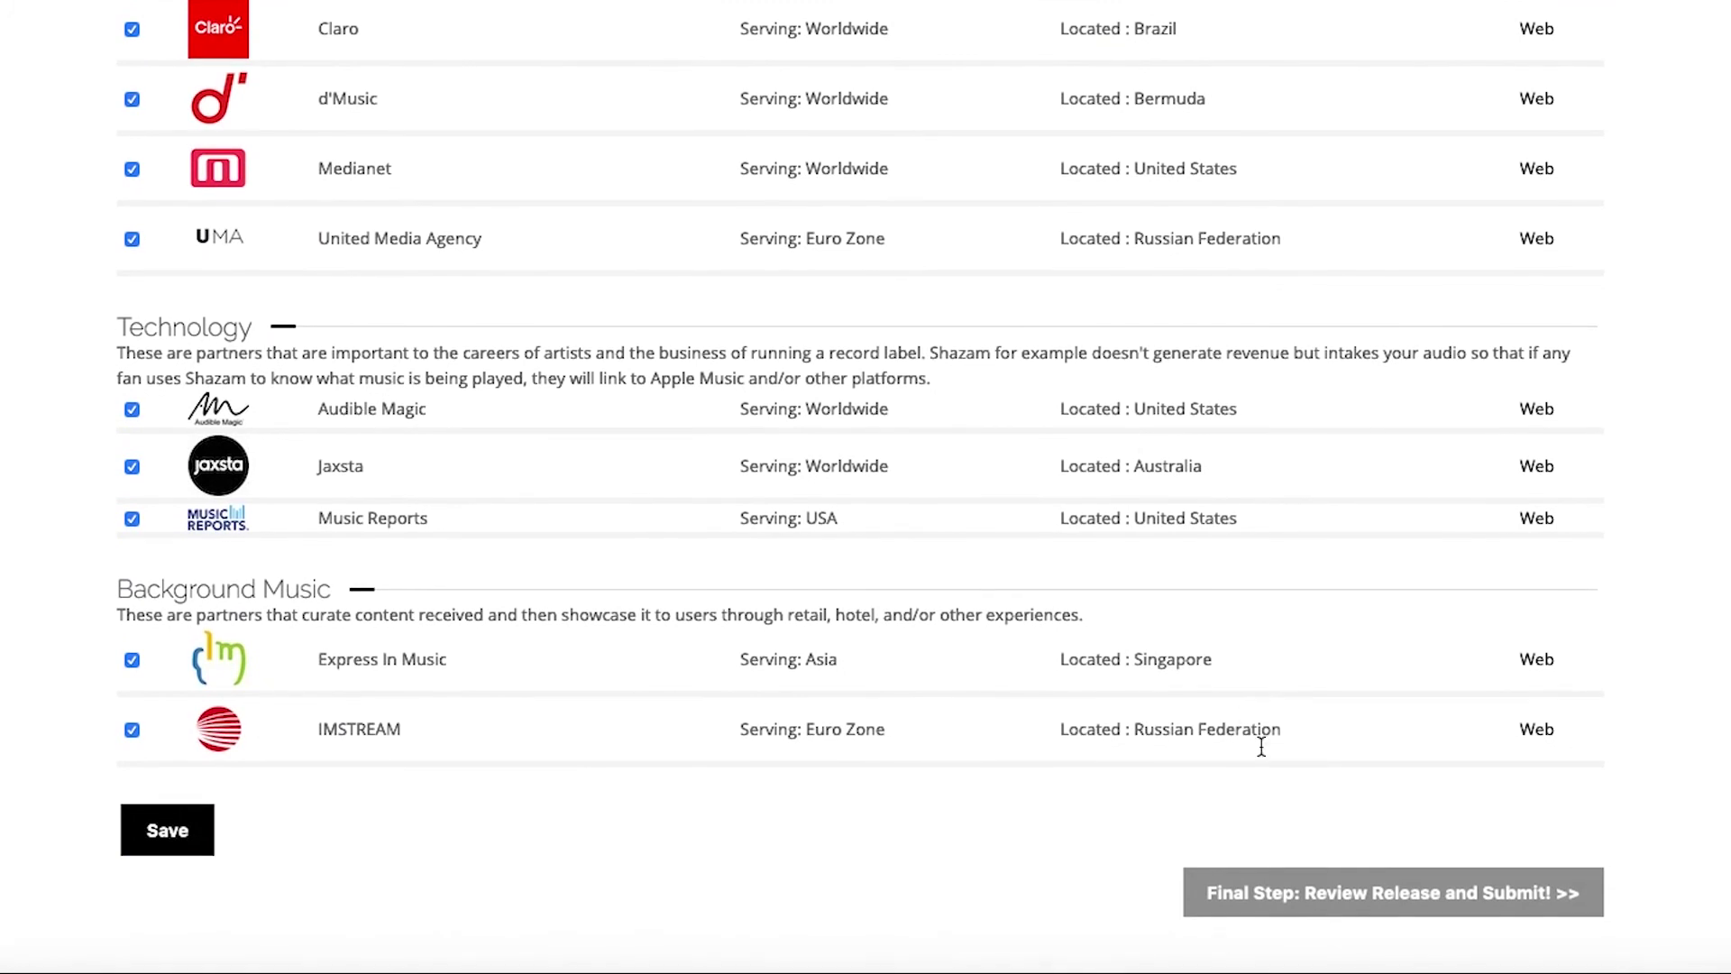